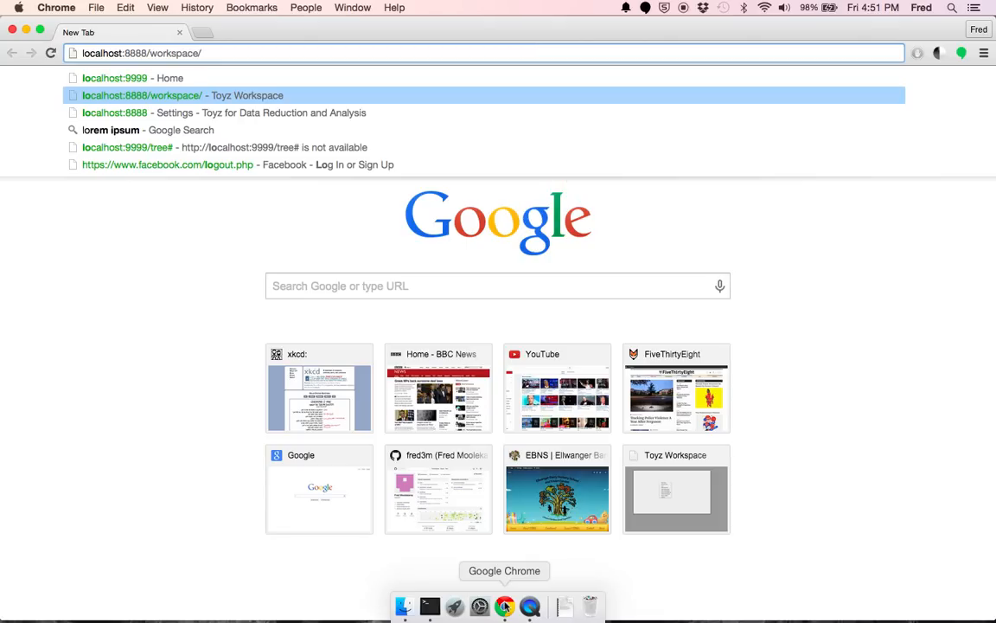
# - Load localhost:8888/workspace/ and sign in with the prefilled admin credentials
pyautogui.press('Return')
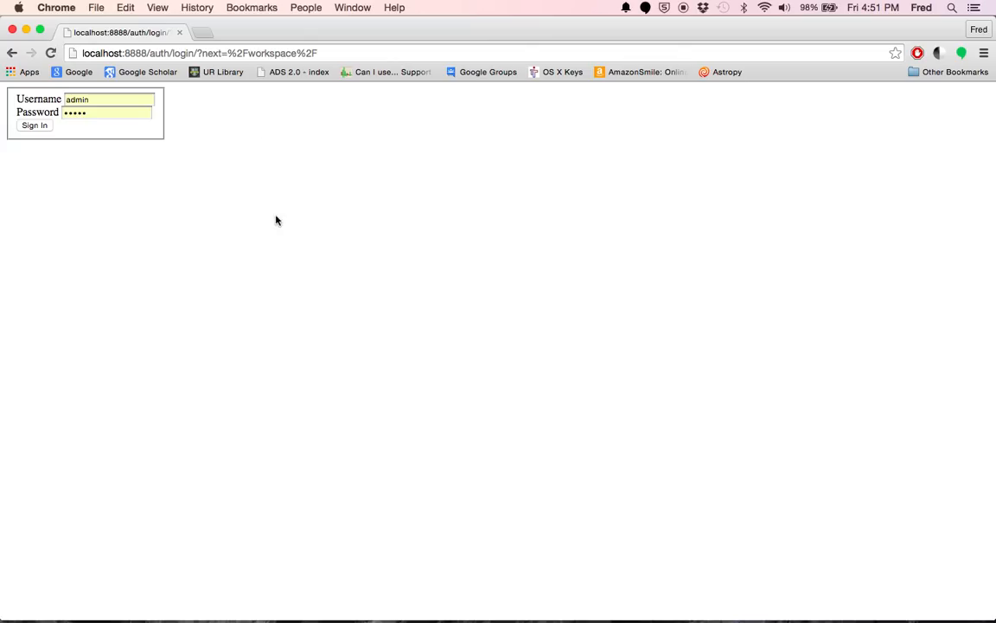
pyautogui.click(36, 127)
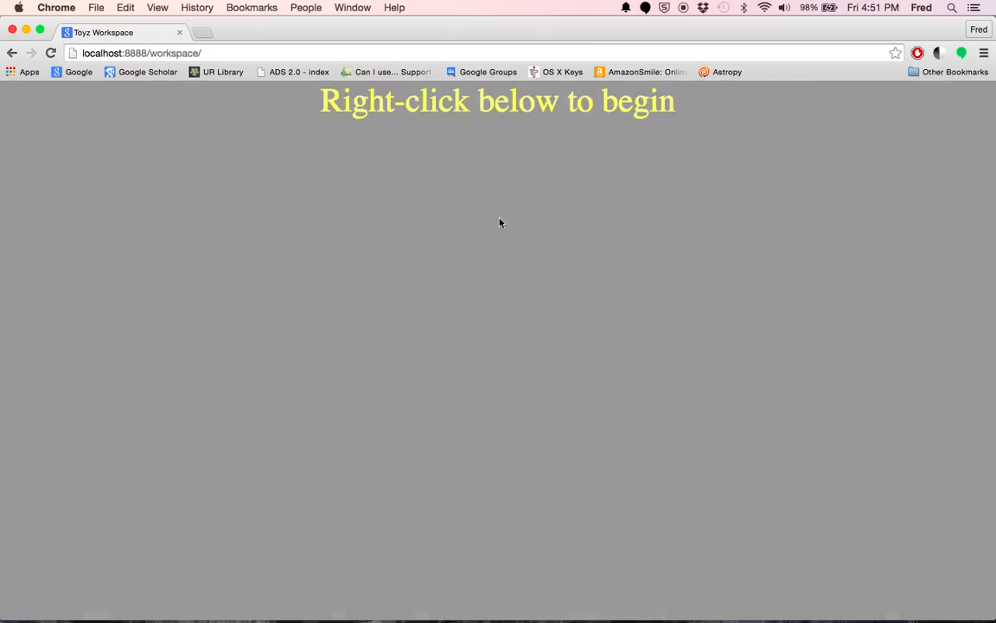
# - Start a new data source in the workspace, move its dialog up, and set the io module to pandas
pyautogui.rightClick(481, 205)
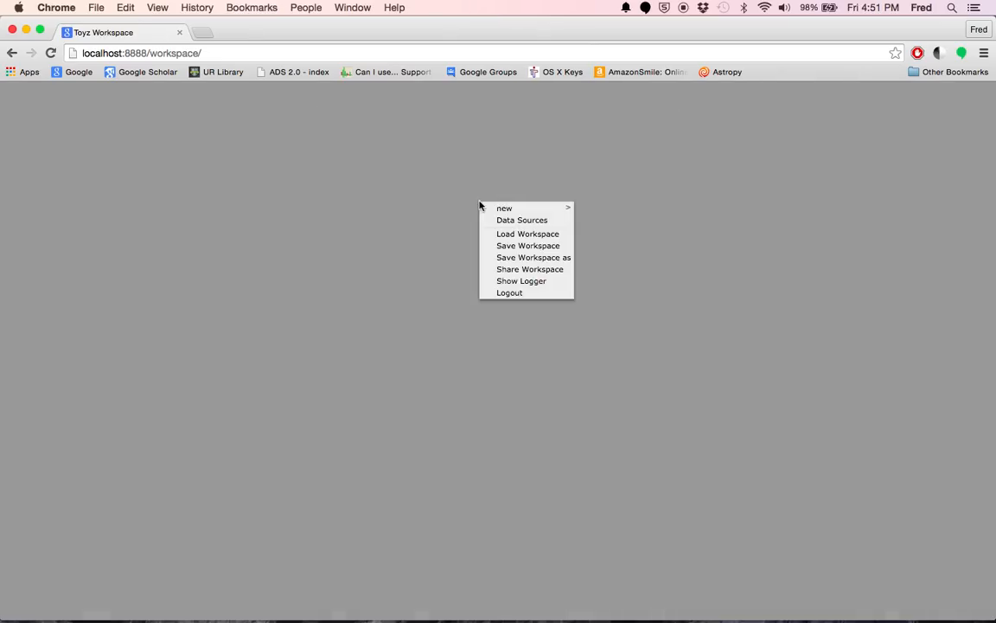
pyautogui.moveTo(521, 211)
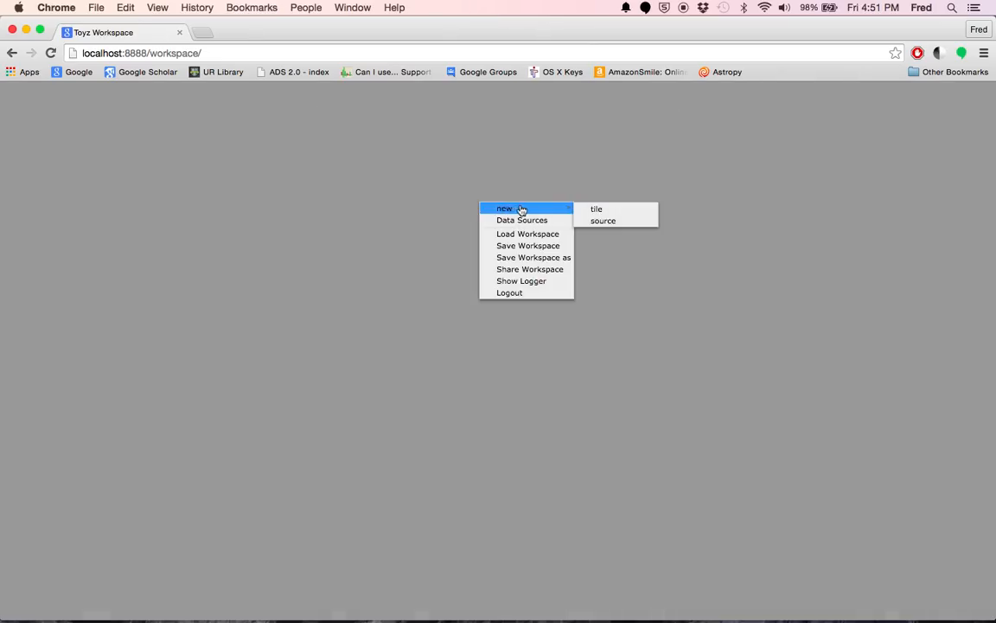
pyautogui.click(594, 221)
pyautogui.moveTo(567, 253); pyautogui.dragTo(532, 76)
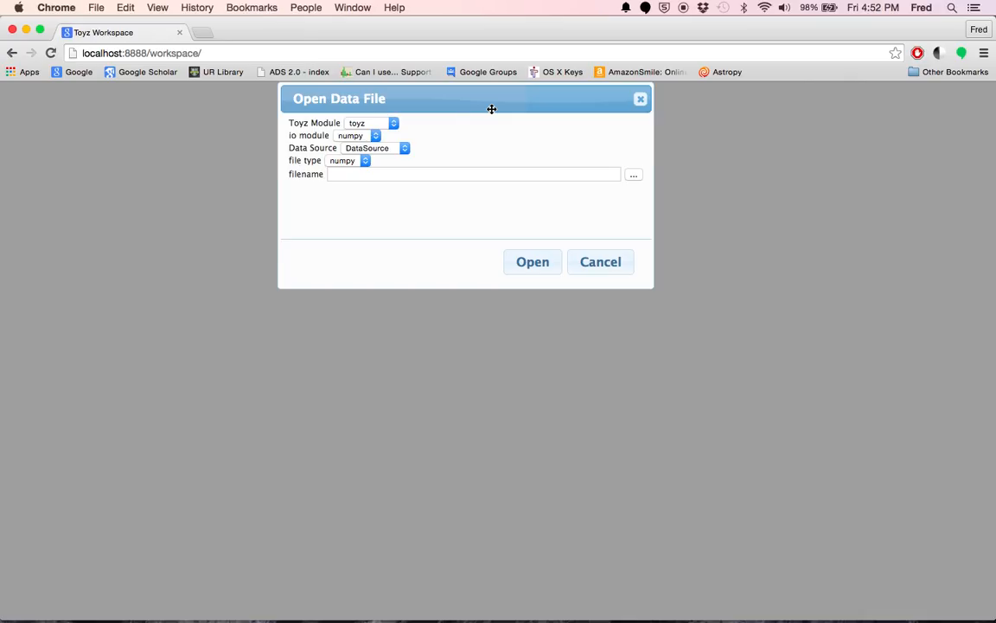
pyautogui.click(378, 136)
pyautogui.click(362, 146)
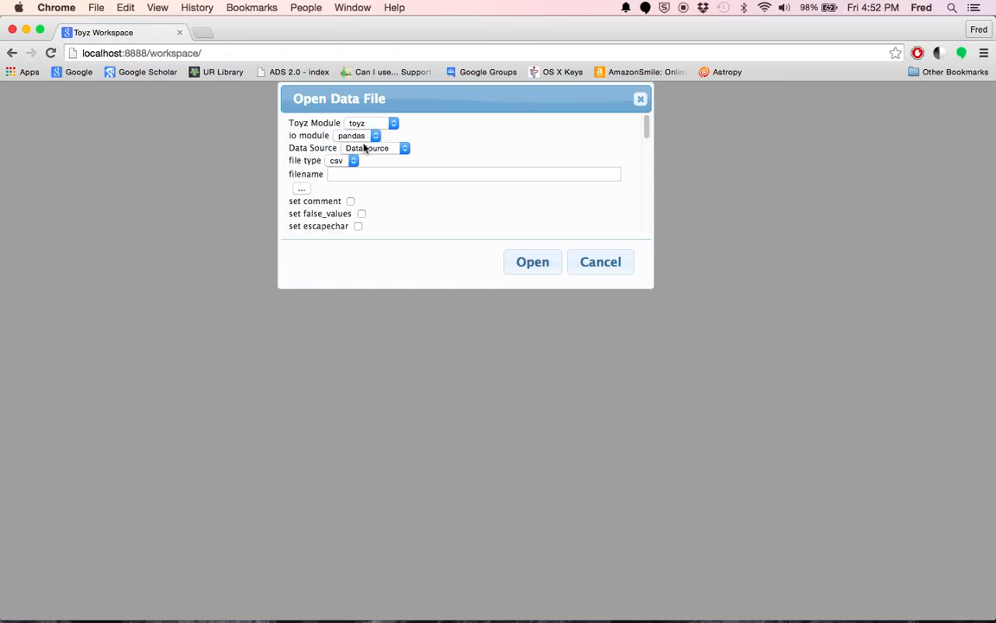
# - Examine the Data Source and file type options offered for the pandas io module
pyautogui.click(377, 148)
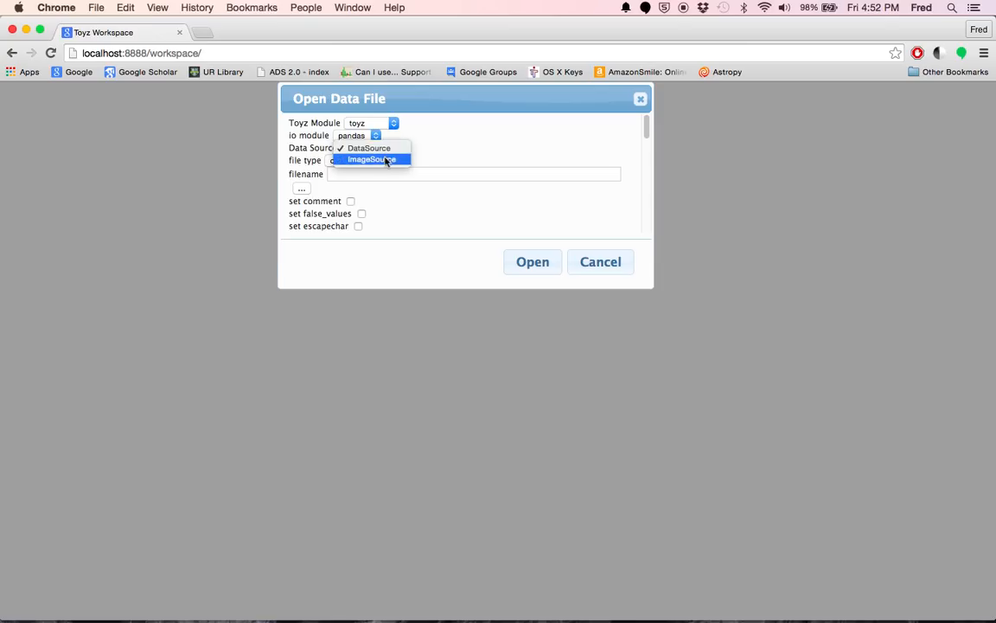
pyautogui.click(408, 139)
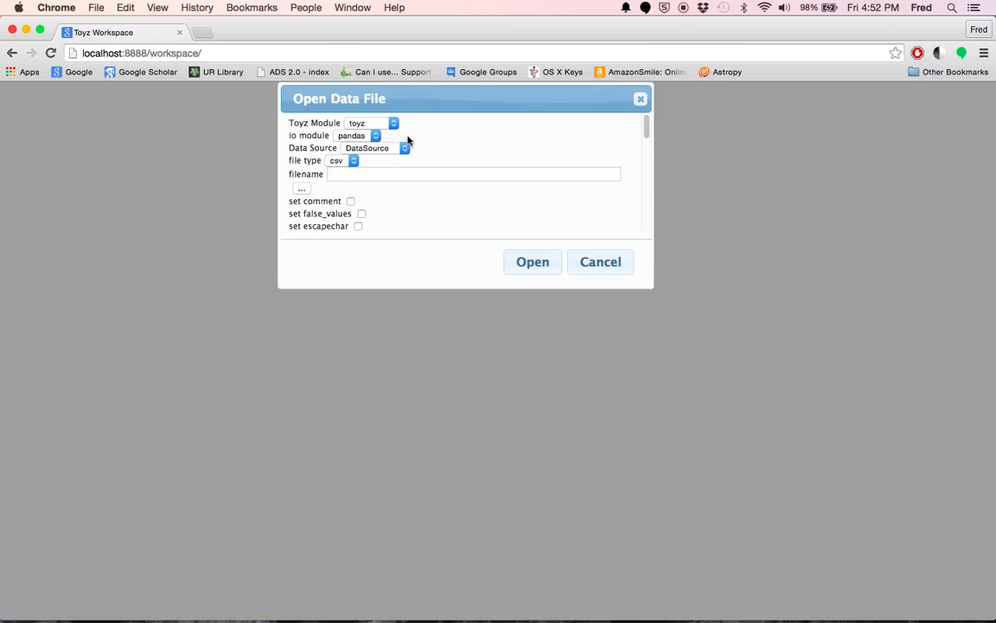
pyautogui.click(356, 161)
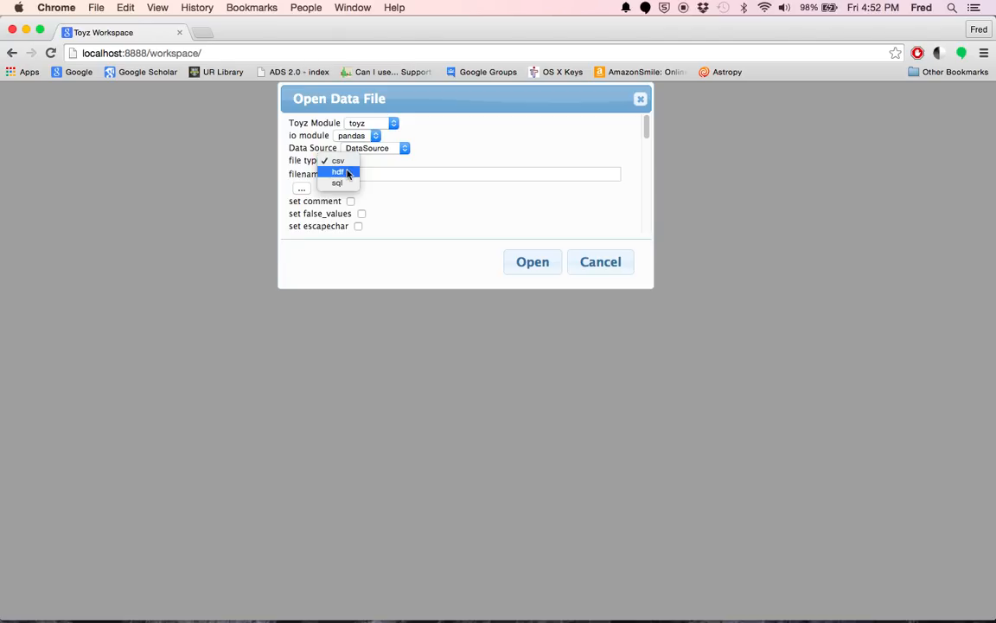
pyautogui.click(471, 150)
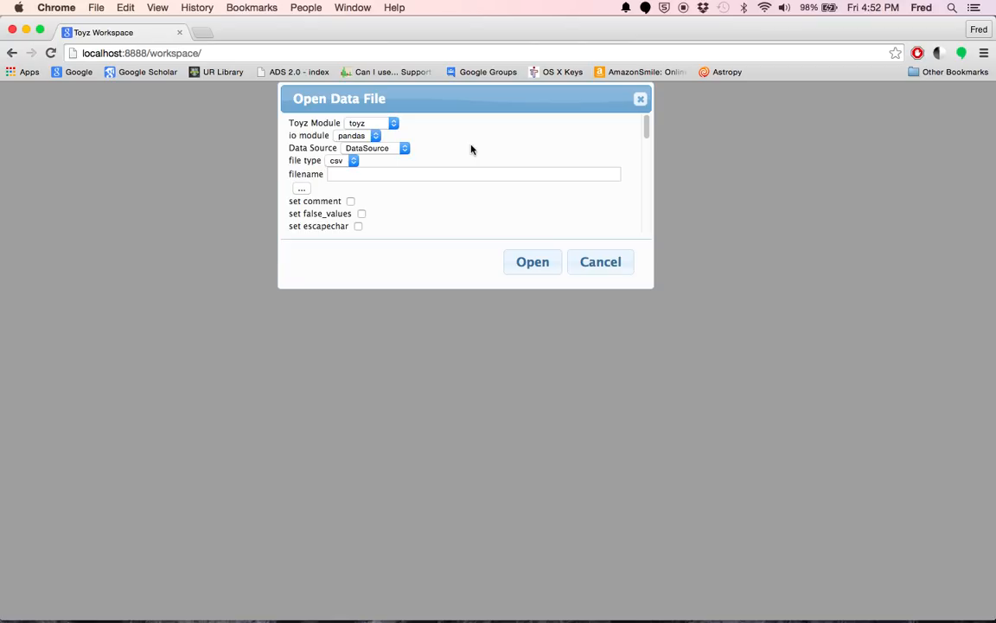
# - Switch to the astrotoyz module, examine its io module, data source and file type options, and return to the toyz module
pyautogui.click(393, 123)
pyautogui.click(386, 118)
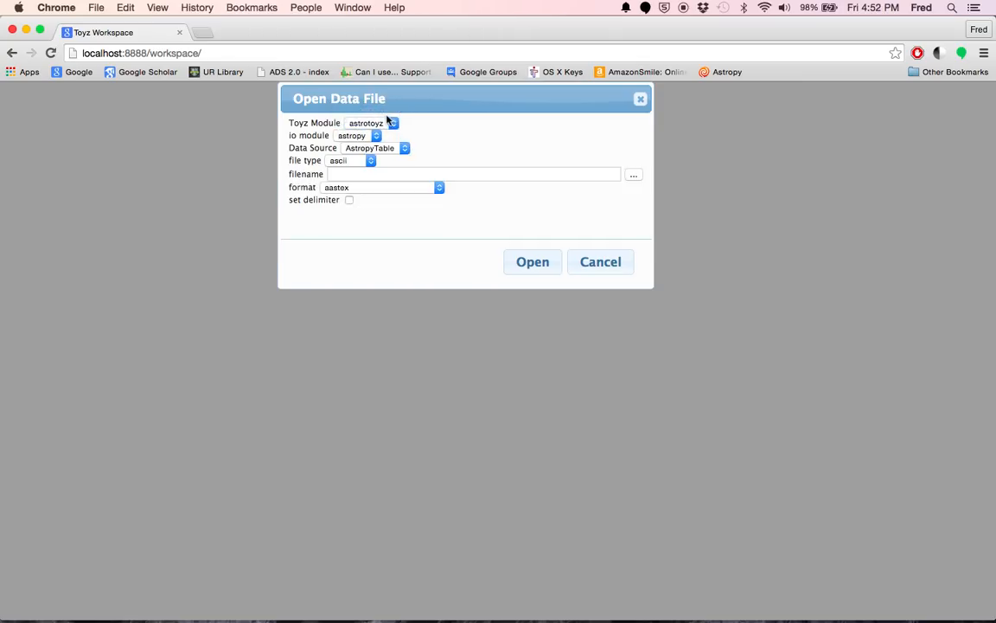
pyautogui.click(367, 136)
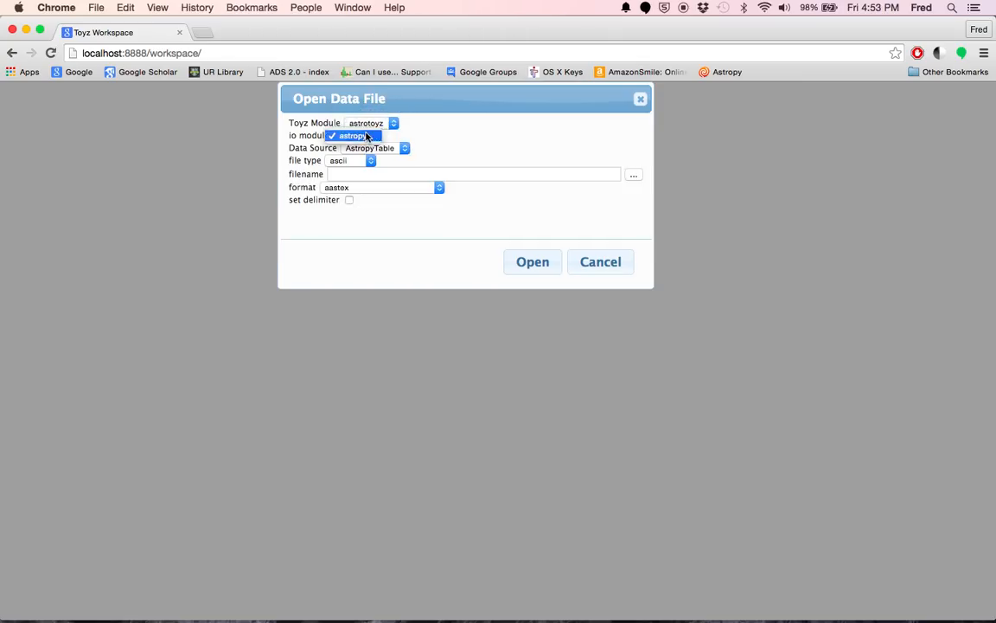
pyautogui.click(414, 138)
pyautogui.click(405, 148)
pyautogui.click(427, 147)
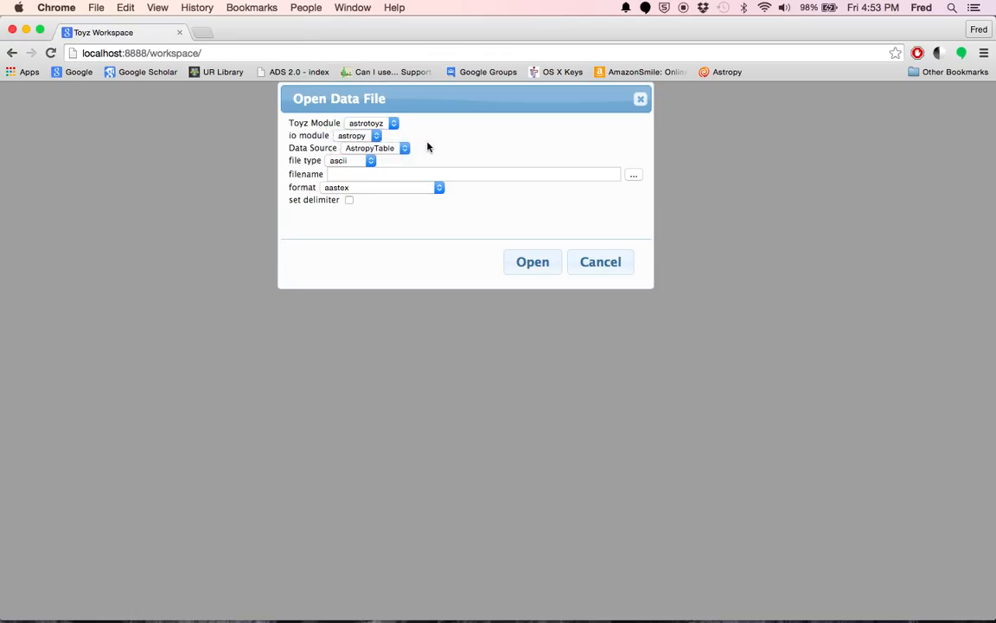
pyautogui.click(371, 161)
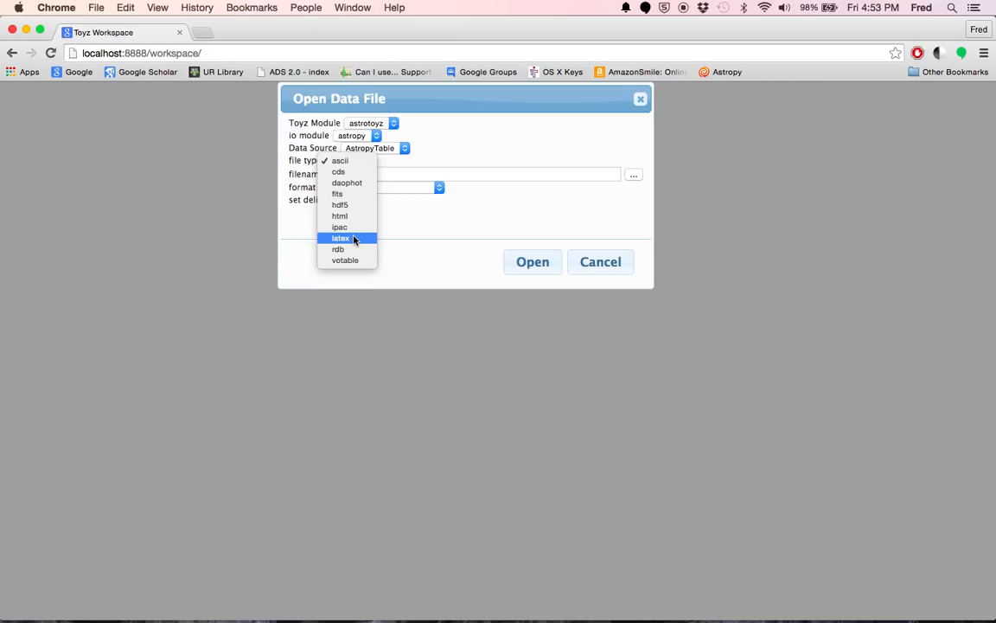
pyautogui.click(425, 153)
pyautogui.click(378, 126)
pyautogui.click(363, 136)
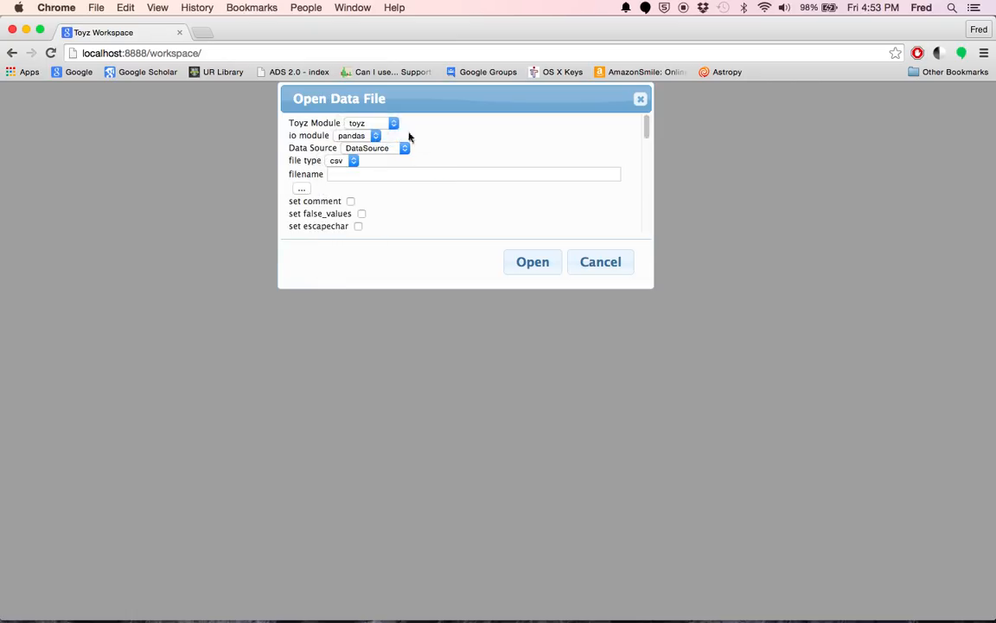
# - Open the file 206390-colors.tbl from the newtoyz/demo folder as a csv data source
pyautogui.click(302, 188)
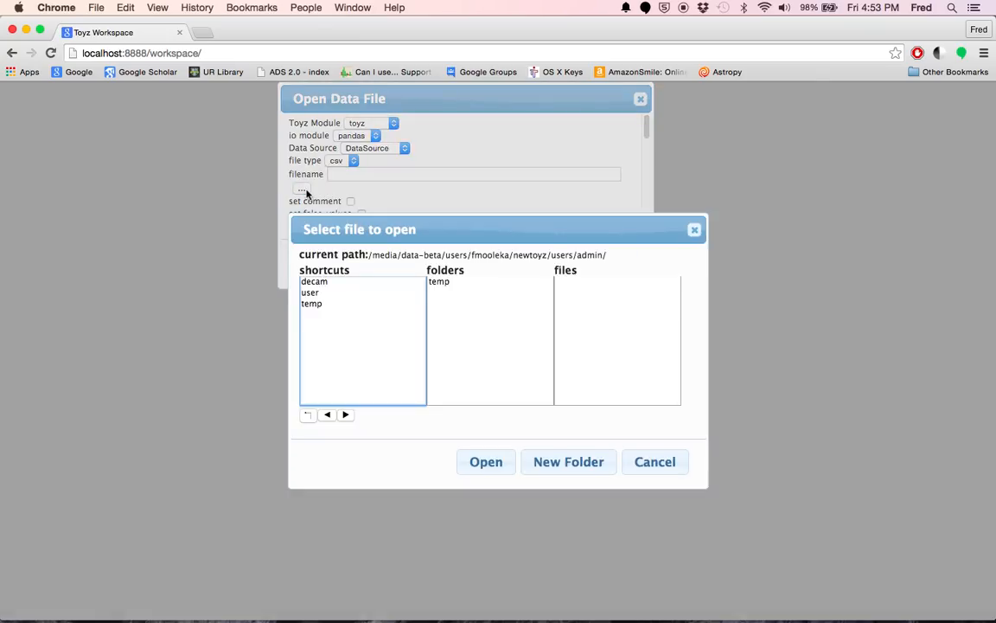
pyautogui.click(315, 282)
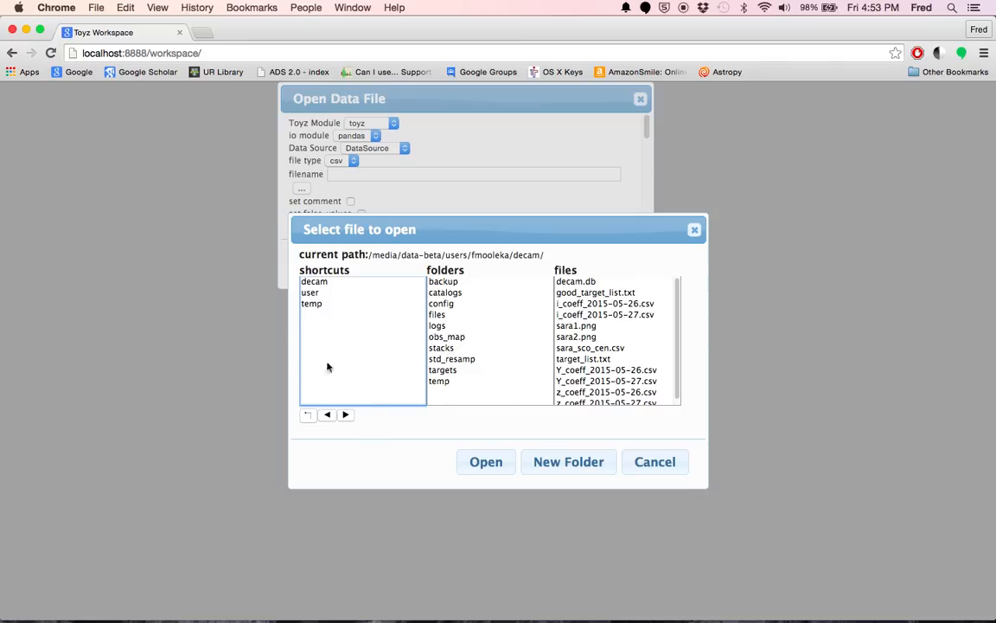
pyautogui.click(310, 294)
pyautogui.click(307, 415)
pyautogui.click(307, 415)
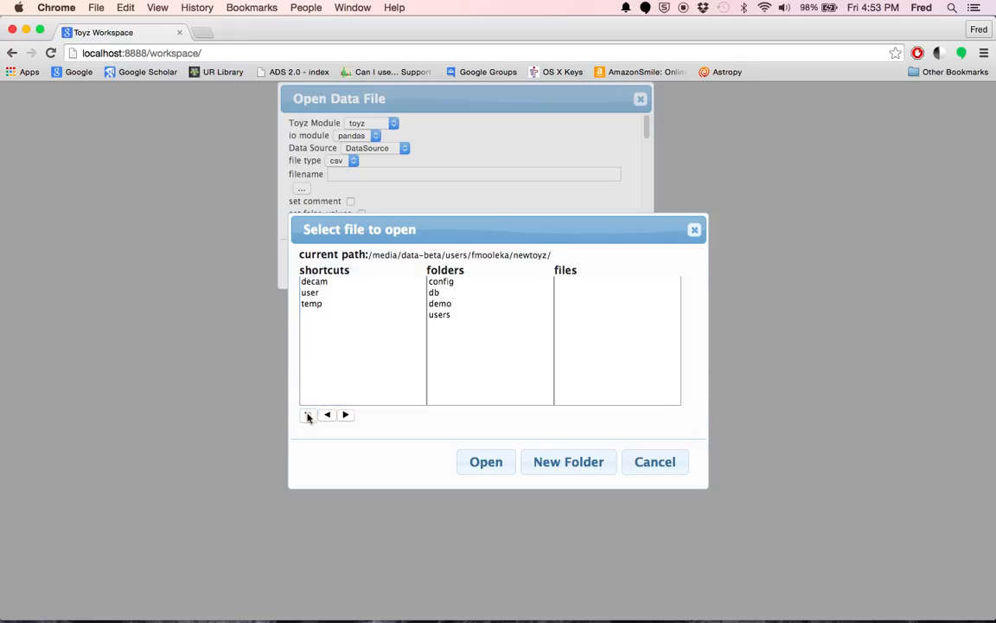
pyautogui.click(438, 307)
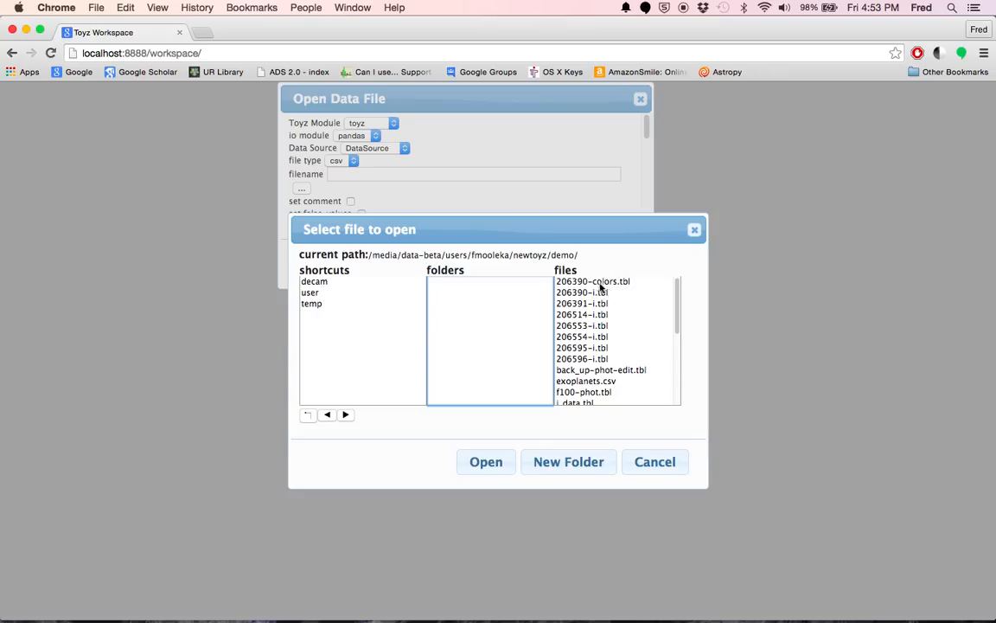
pyautogui.click(573, 282)
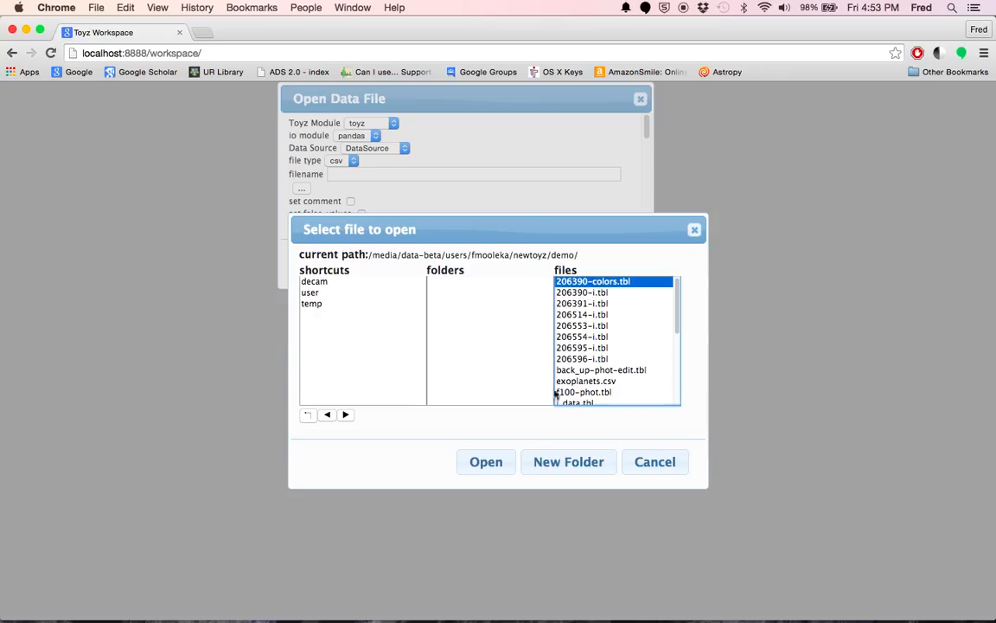
pyautogui.click(506, 465)
pyautogui.click(522, 267)
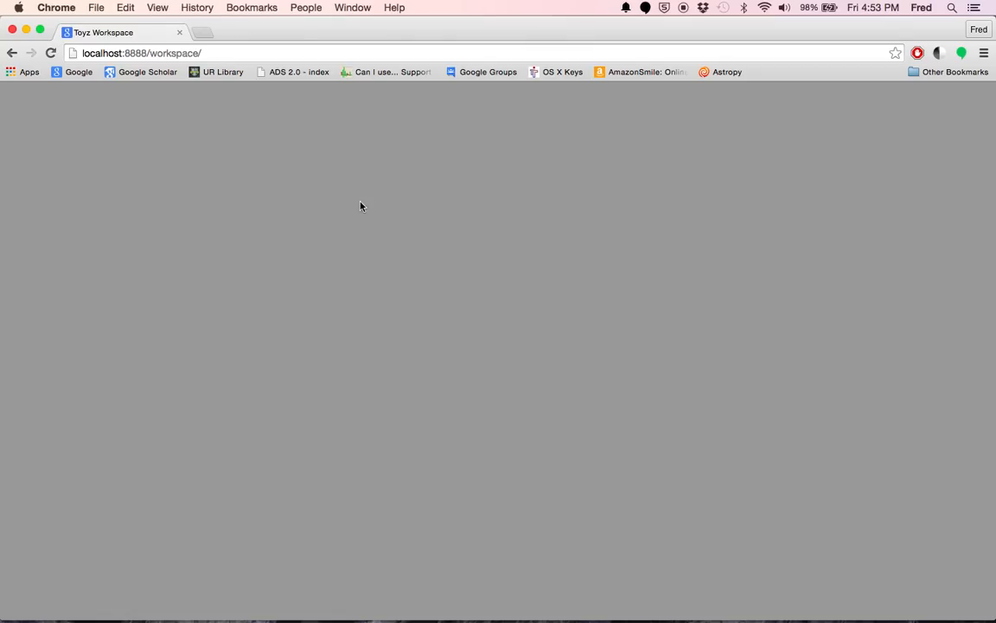
# - Add a new tile, enlarge it to a wide rectangle, and place it in the workspace's upper-left corner
pyautogui.rightClick(420, 210)
pyautogui.moveTo(443, 214)
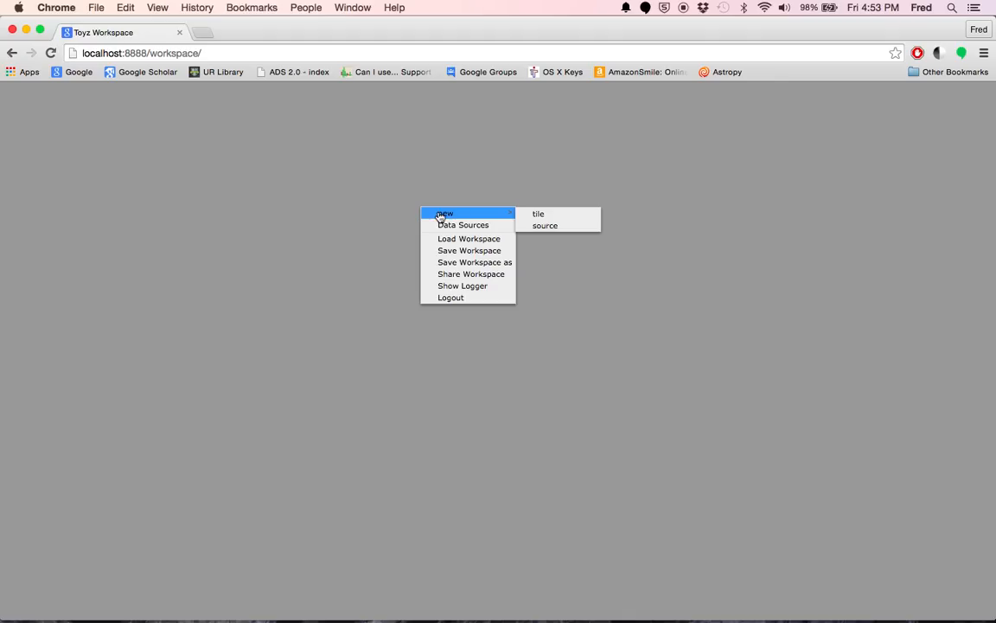
pyautogui.click(529, 213)
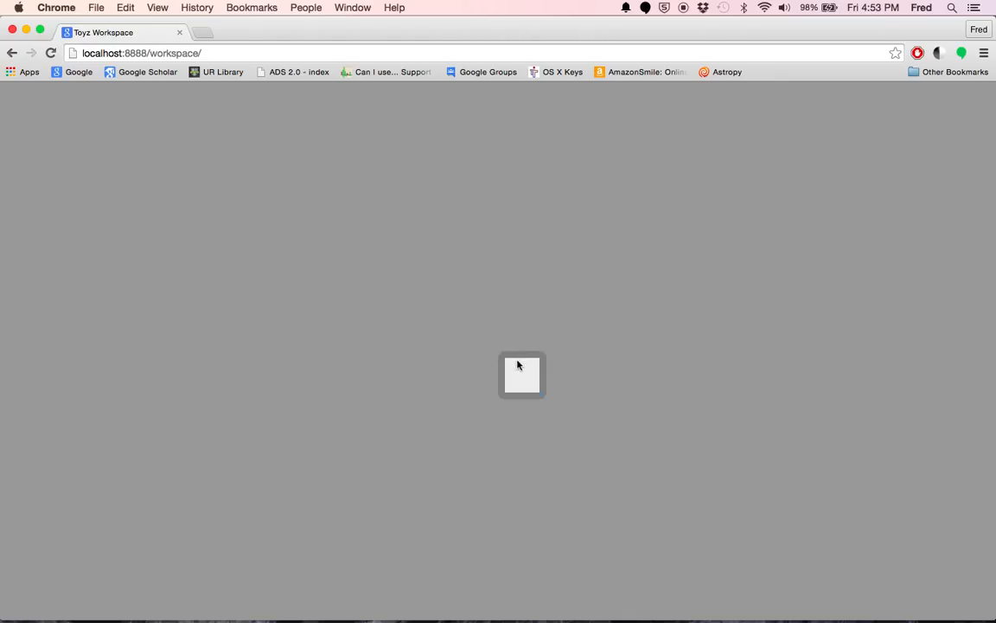
pyautogui.moveTo(521, 362); pyautogui.dragTo(463, 360)
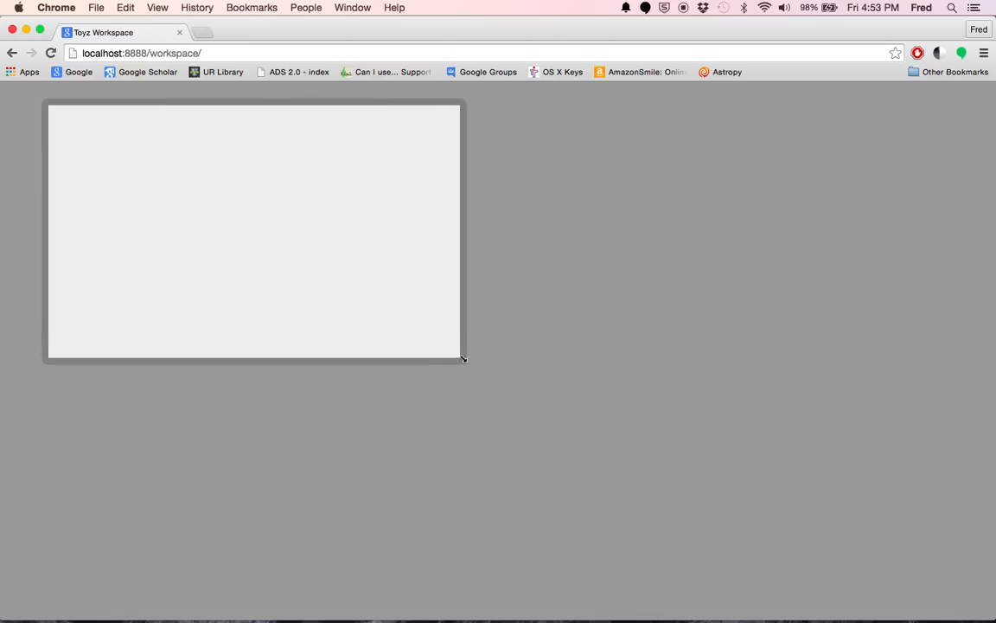
pyautogui.moveTo(224, 107); pyautogui.dragTo(191, 74)
# - Set the empty tile's type to Highcharts
pyautogui.rightClick(249, 172)
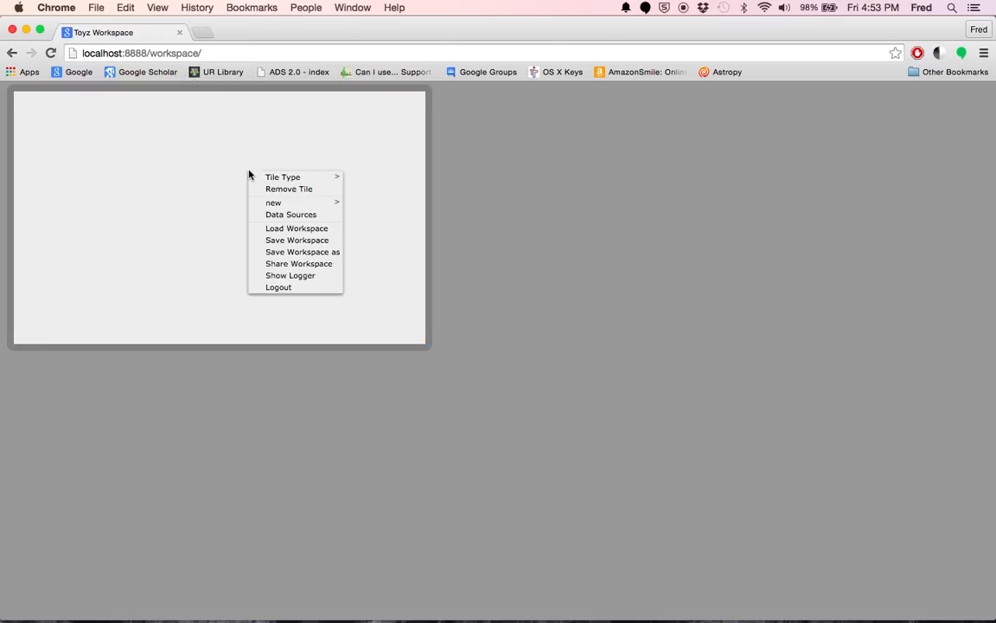
pyautogui.moveTo(296, 179)
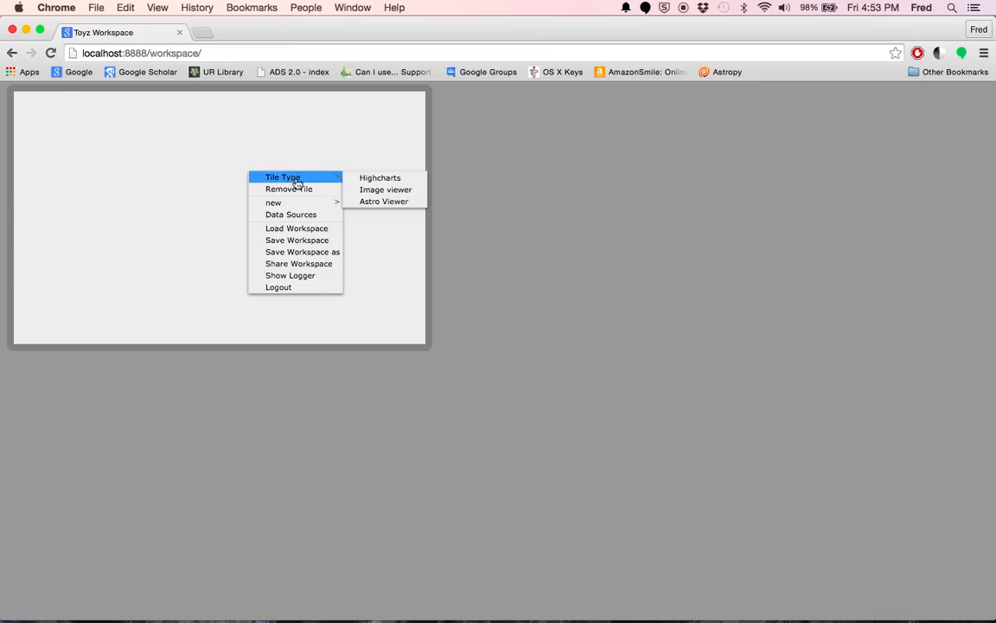
pyautogui.click(364, 179)
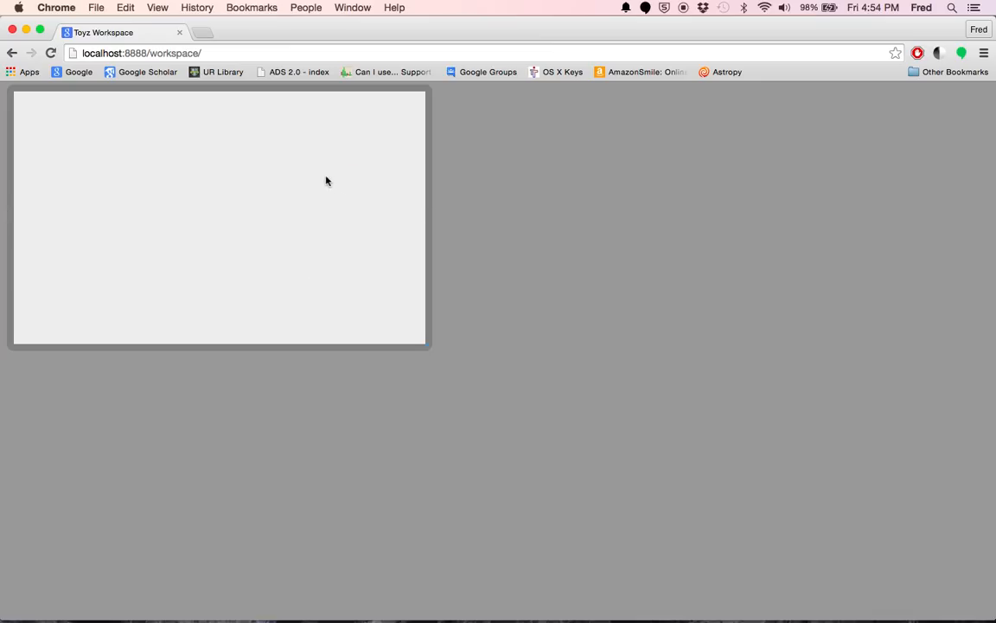
# - Open the tile's chart for editing and set its title to "Toyz Demo1"
pyautogui.rightClick(326, 181)
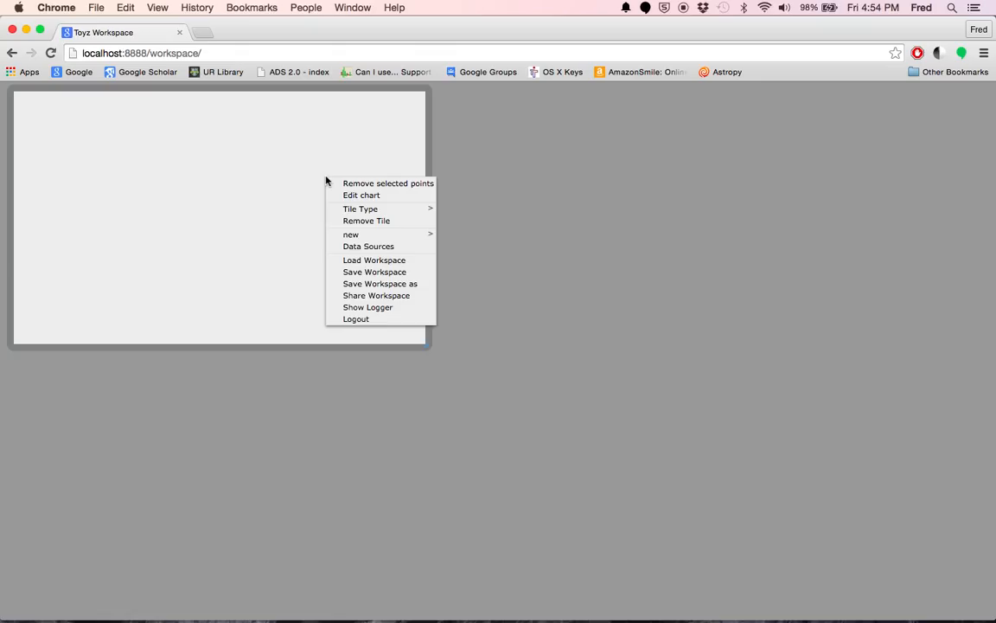
pyautogui.moveTo(385, 208)
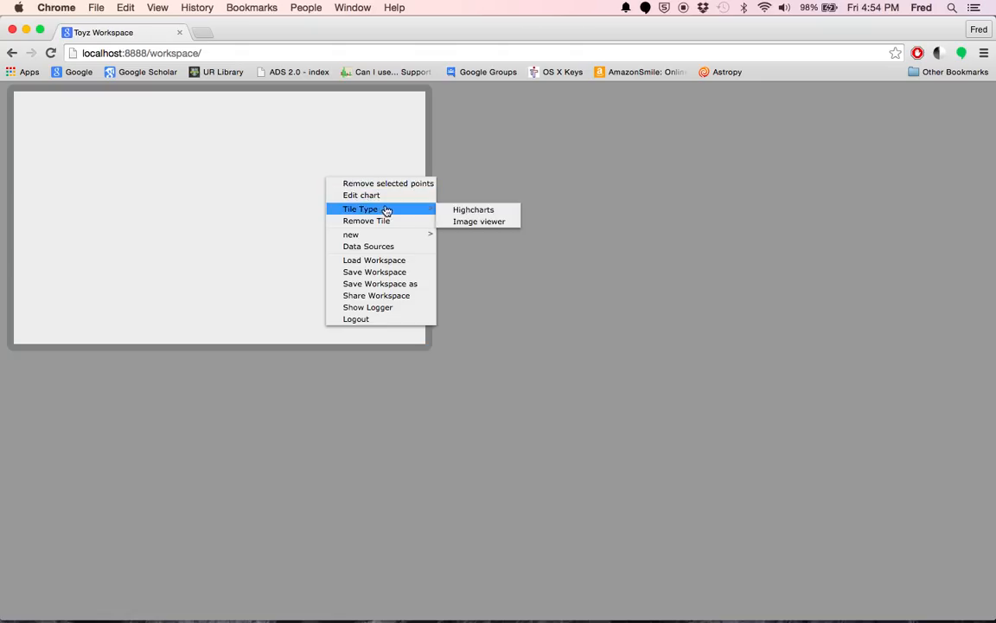
pyautogui.click(387, 196)
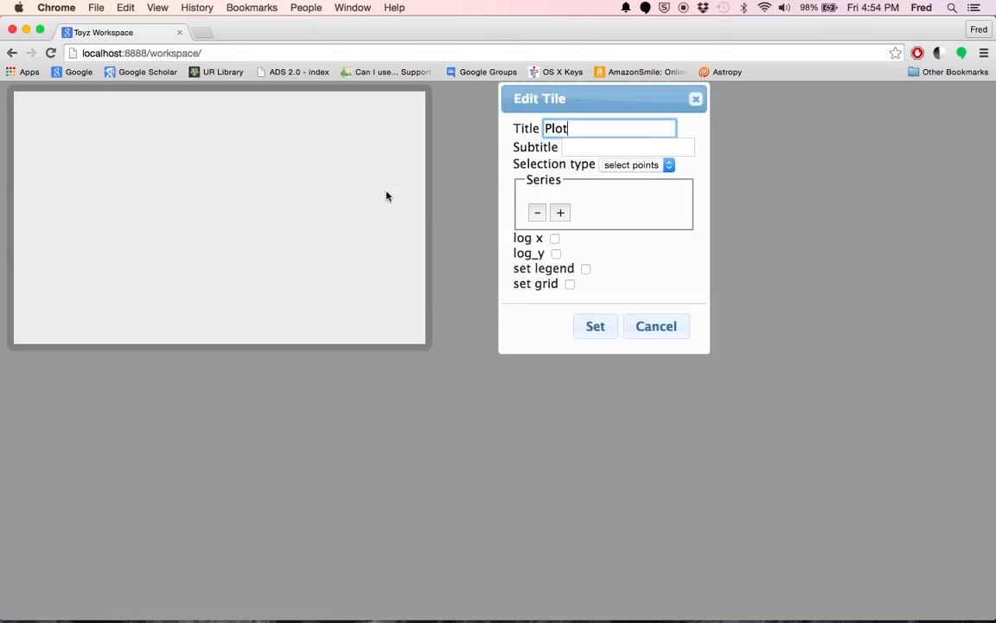
pyautogui.click(577, 130)
pyautogui.moveTo(577, 129); pyautogui.dragTo(534, 129)
pyautogui.write('Toyz')
pyautogui.press('BackSpace')
pyautogui.press('BackSpace')
pyautogui.write('yz Demo1')
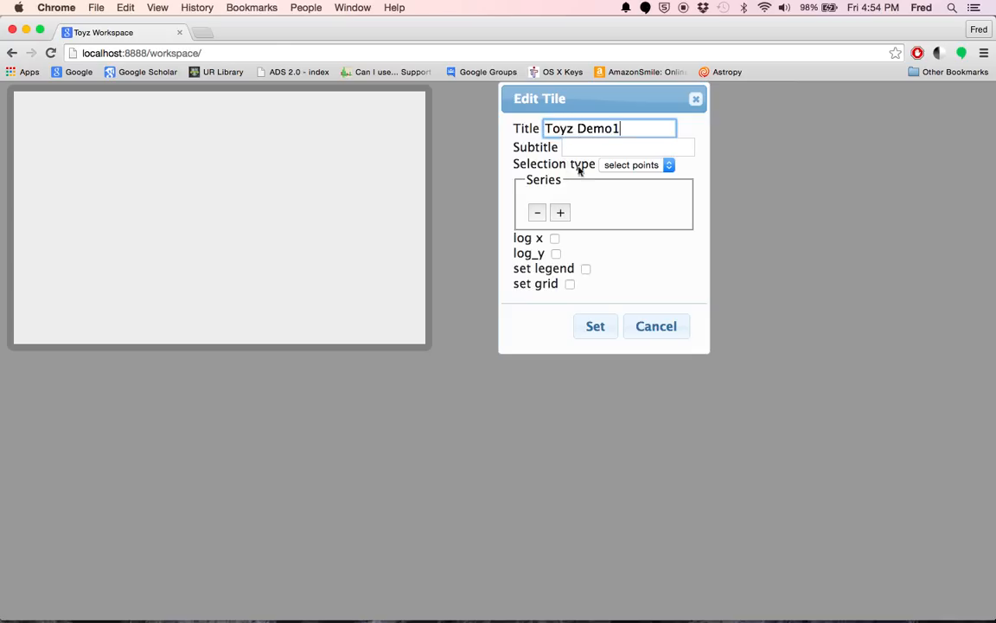
# - Set the chart's subtitle to "Color-mag"
pyautogui.click(640, 147)
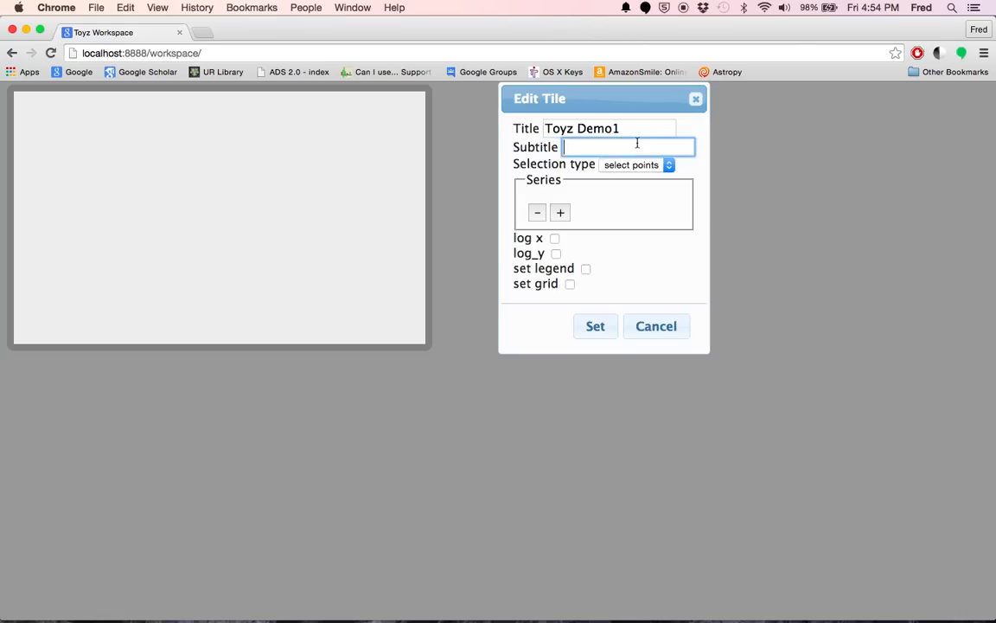
pyautogui.write('Color-mag')
# - Add a scatter series to the chart and review the selection types, keeping select points
pyautogui.click(560, 213)
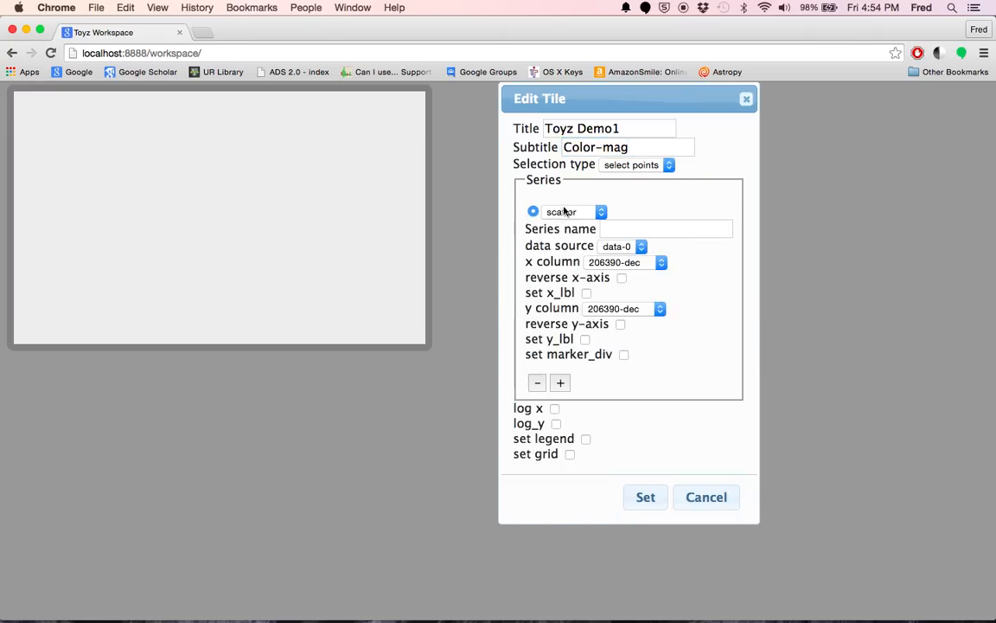
pyautogui.click(668, 165)
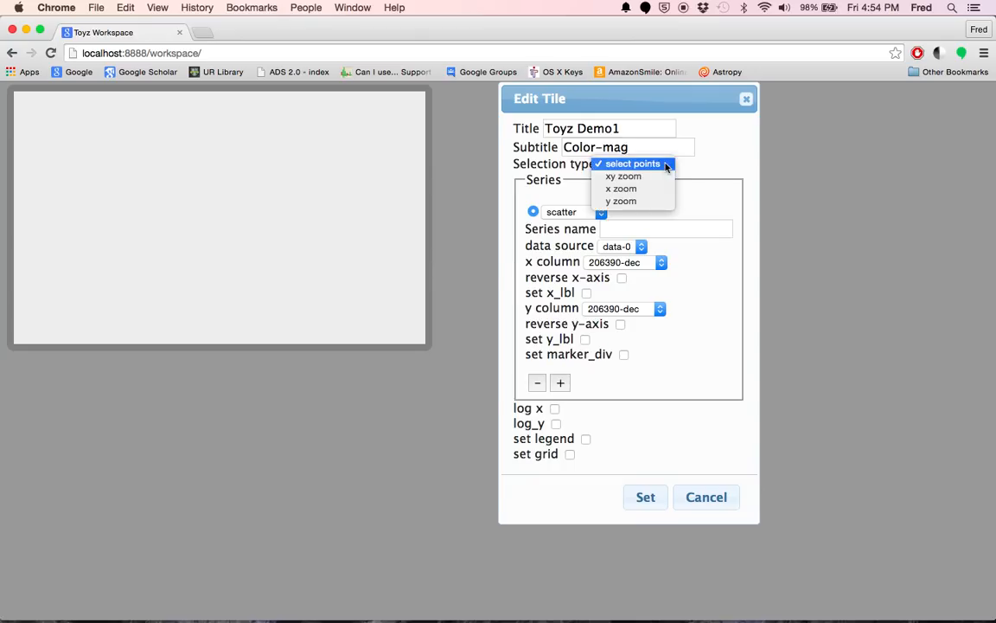
pyautogui.click(692, 164)
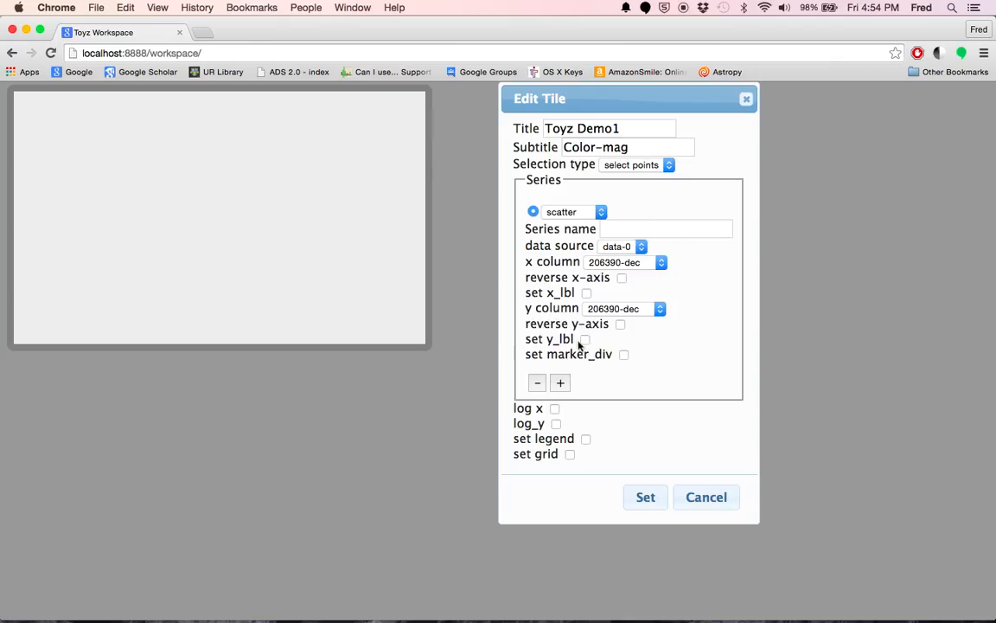
# - Check the series' available data sources and examine the workspace's Data Sources list
pyautogui.click(636, 245)
pyautogui.click(635, 250)
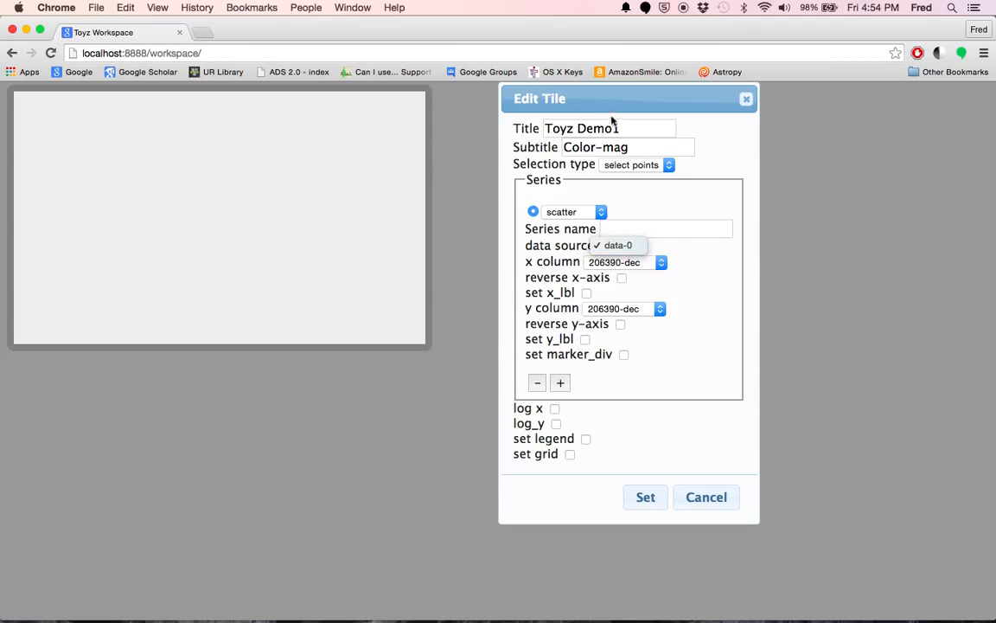
pyautogui.rightClick(313, 447)
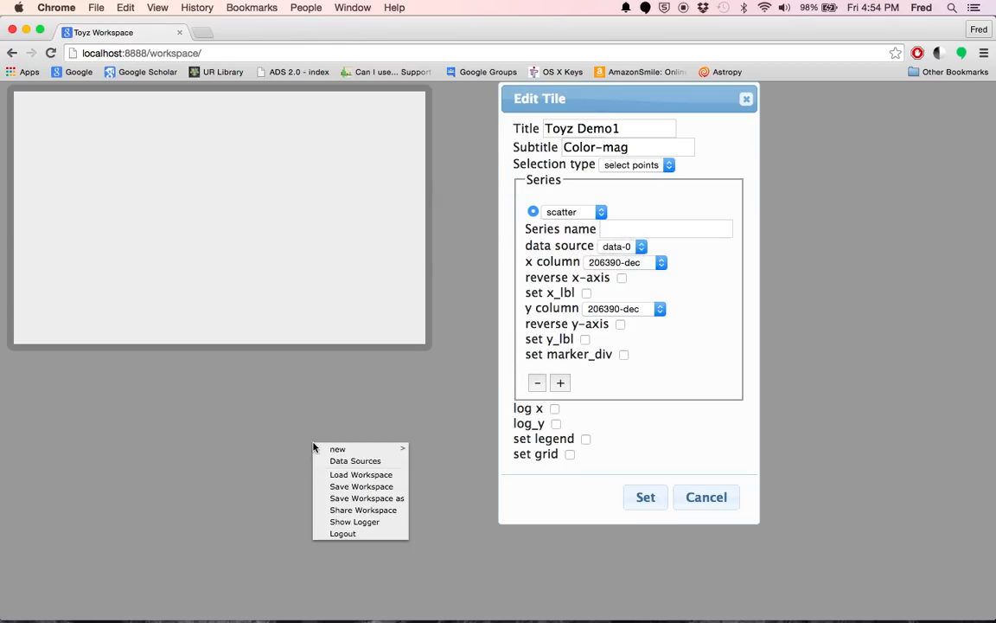
pyautogui.click(355, 462)
pyautogui.click(310, 296)
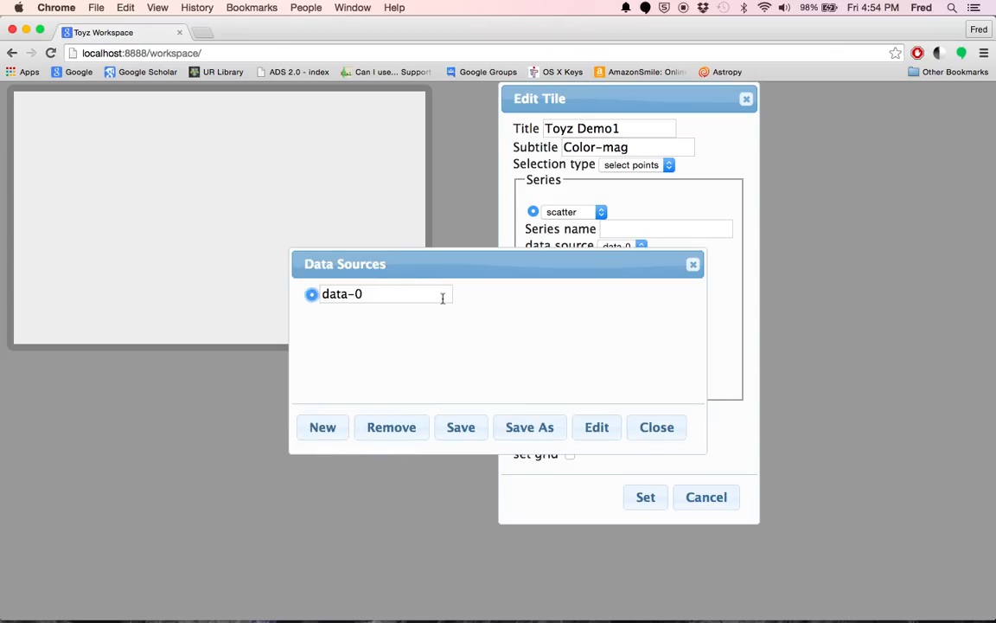
pyautogui.click(660, 432)
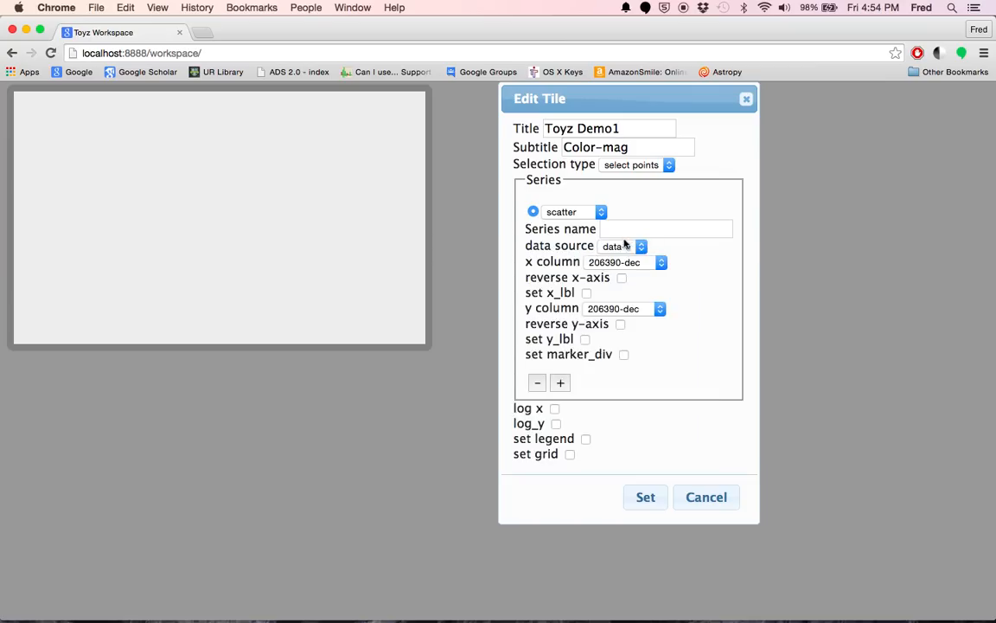
# - Set the series' x column to 206390-i and look through the y column choices
pyautogui.click(661, 262)
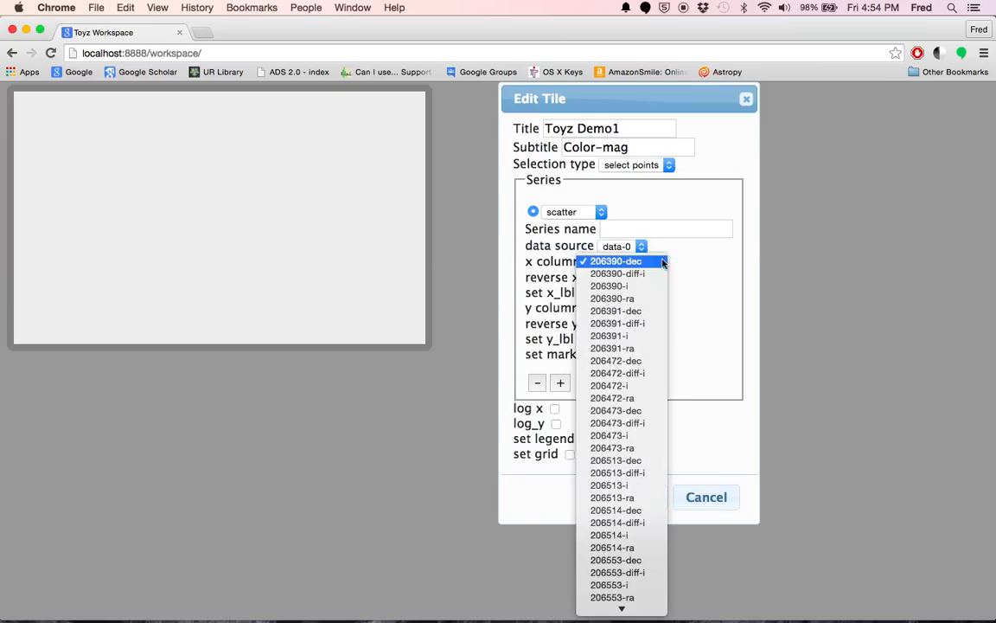
pyautogui.click(635, 288)
pyautogui.click(639, 308)
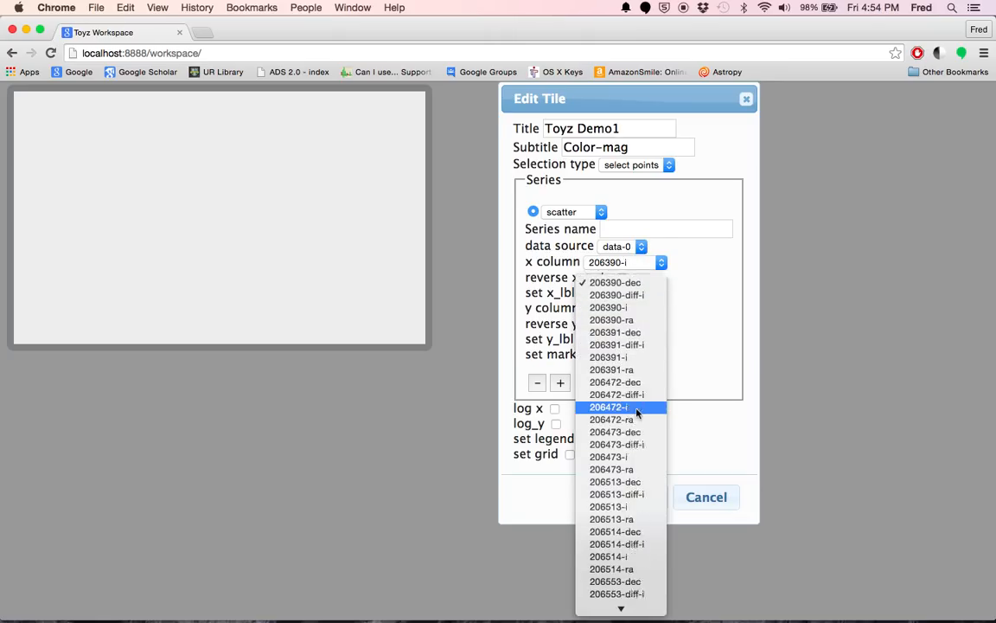
pyautogui.scroll(-6, 638, 413)
pyautogui.click(692, 346)
# - Set the series' x column to i-z and its y column to 206390-i, and apply the chart settings
pyautogui.click(647, 265)
pyautogui.scroll(-6, 623, 432)
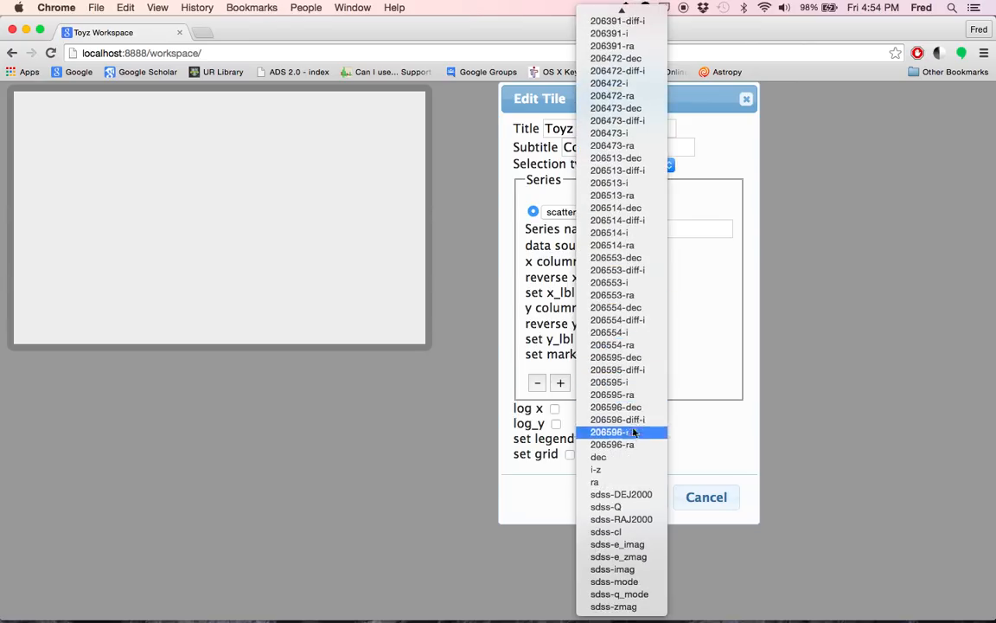
pyautogui.click(623, 471)
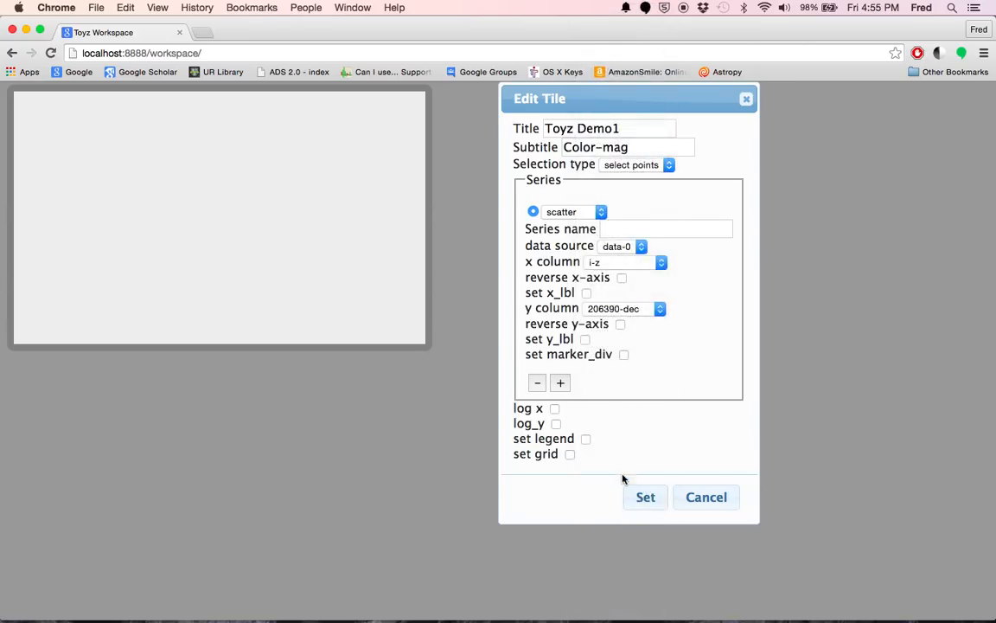
pyautogui.click(623, 315)
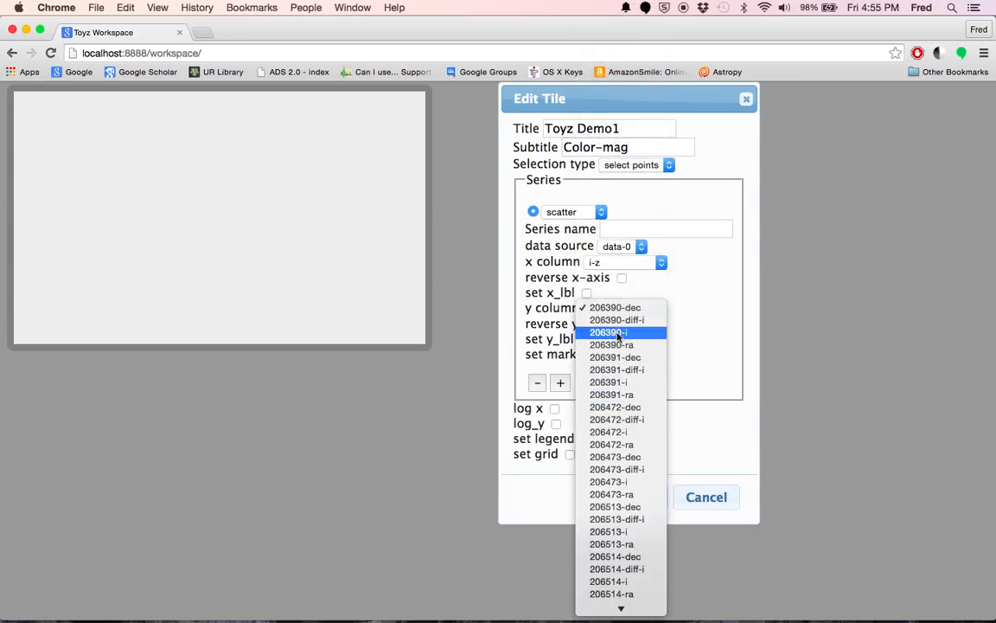
pyautogui.click(617, 334)
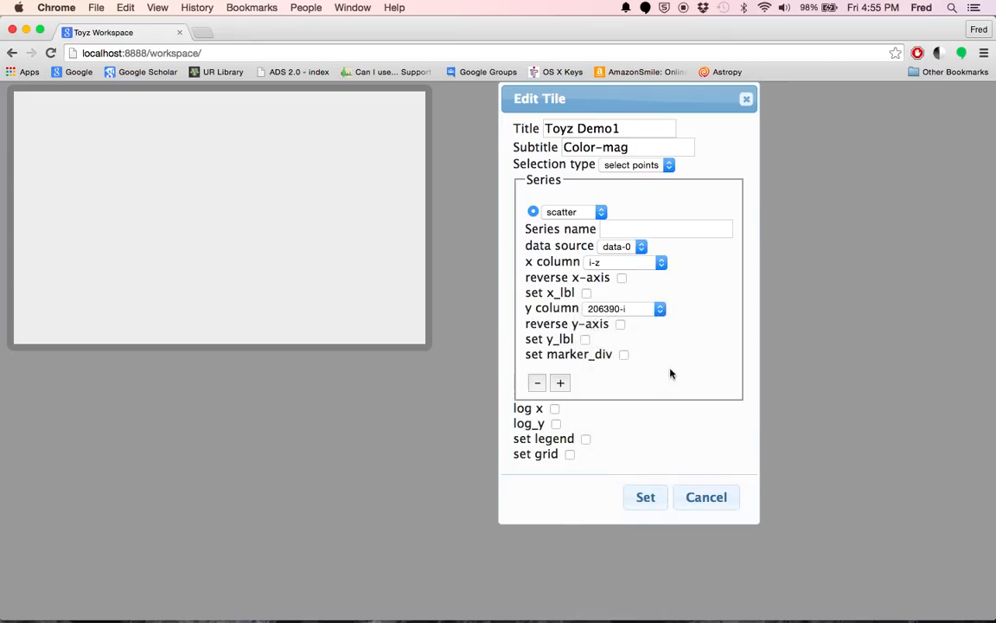
pyautogui.click(645, 499)
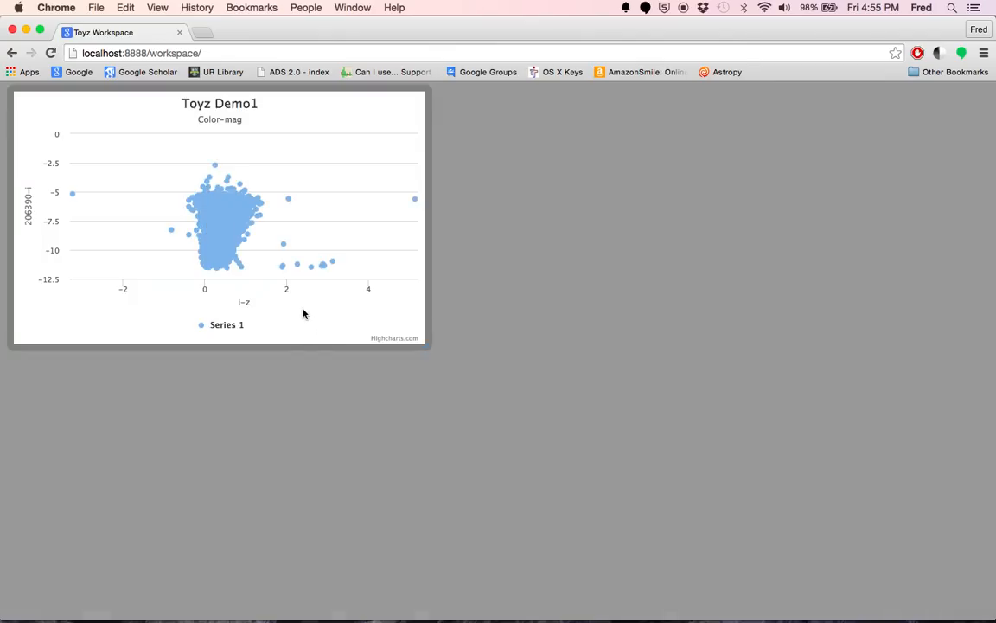
# - Reopen the Toyz Demo1 chart for editing and reverse its y-axis
pyautogui.rightClick(304, 161)
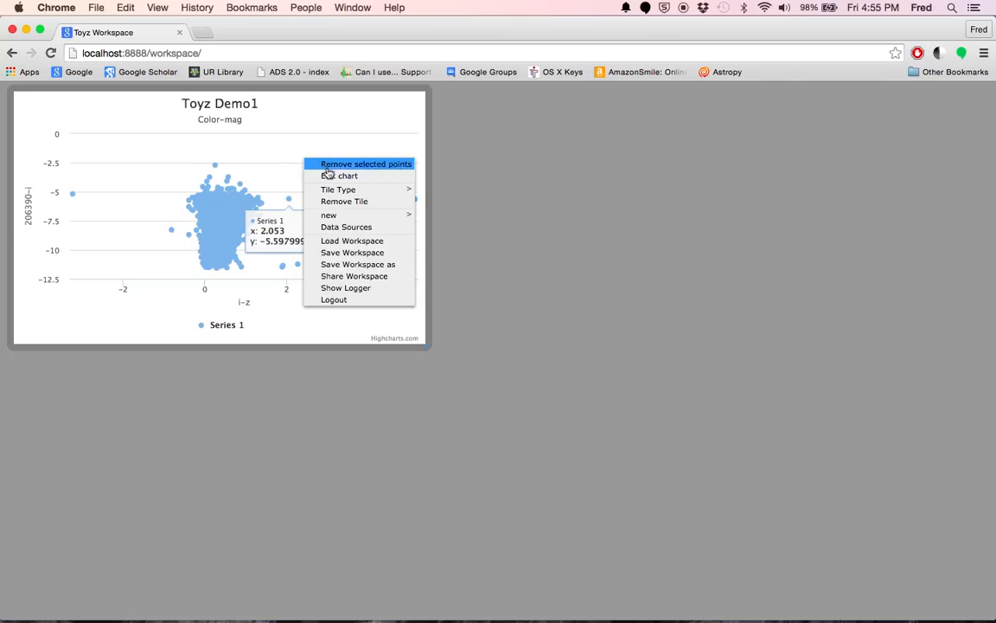
pyautogui.click(359, 176)
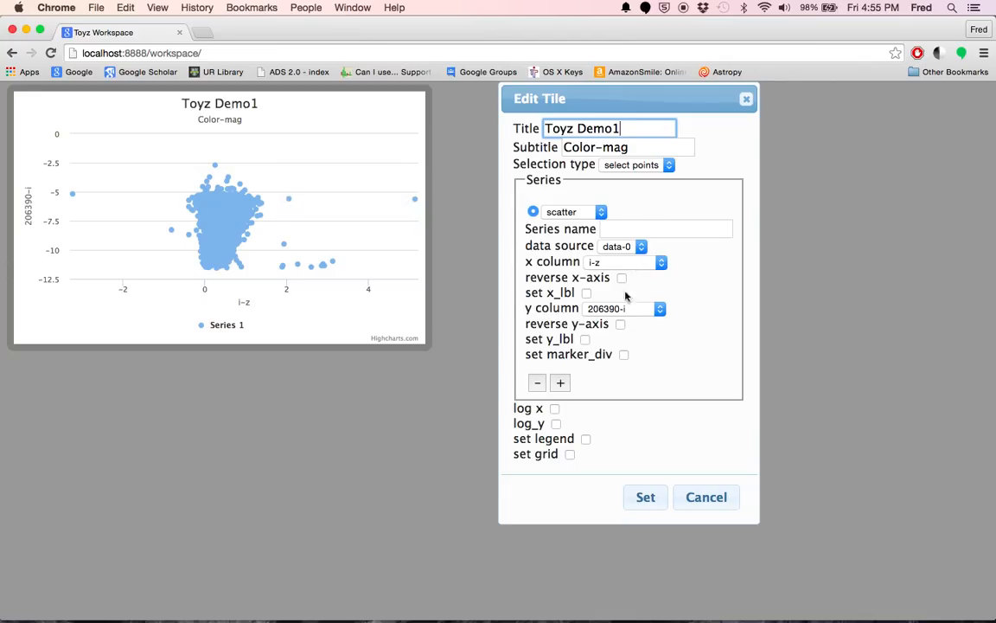
pyautogui.click(620, 324)
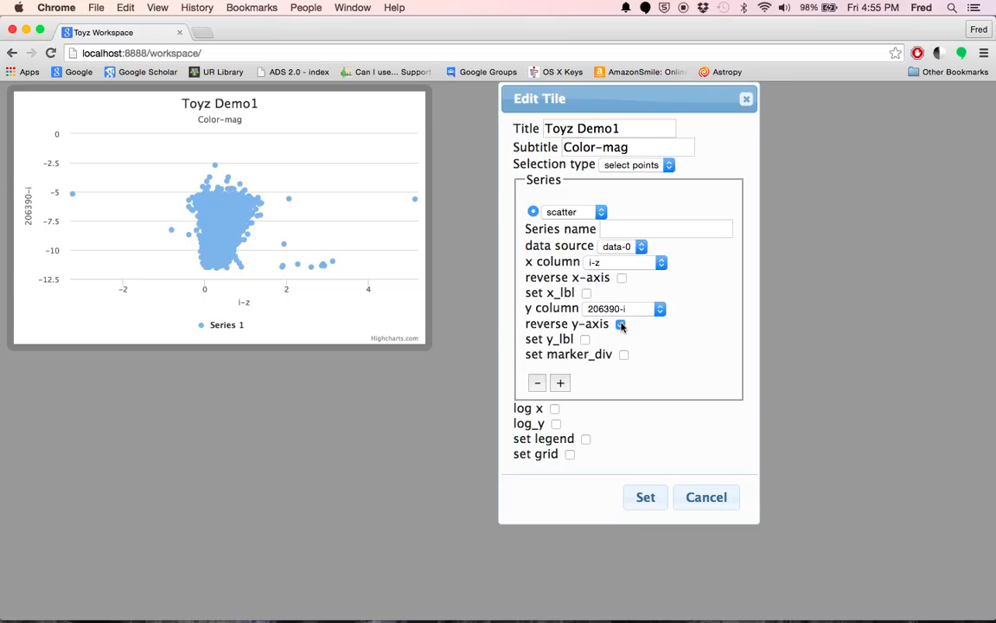
# - Add a second scatter series to the chart and remove it again
pyautogui.click(559, 382)
pyautogui.scroll(-3, 661, 507)
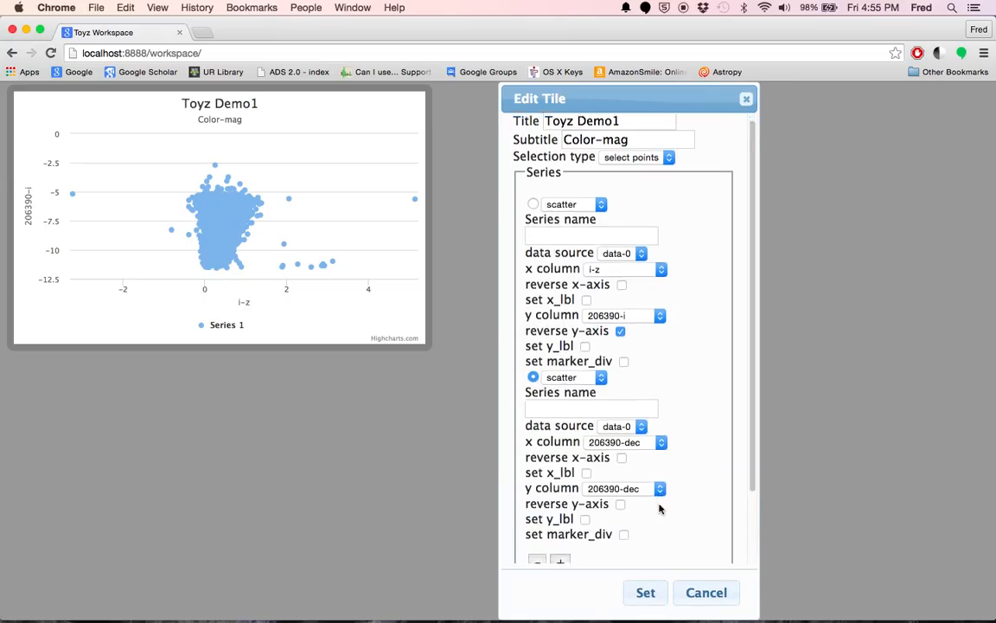
pyautogui.click(538, 479)
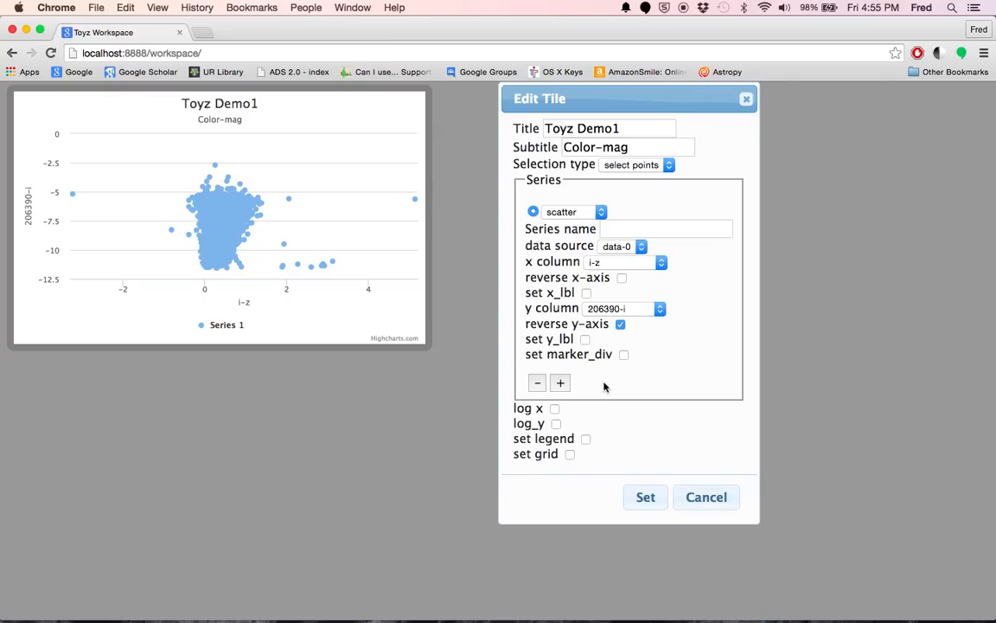
# - Enable the series' marker settings and set the marker fill color to rgba(100,10,10,.2)
pyautogui.click(623, 355)
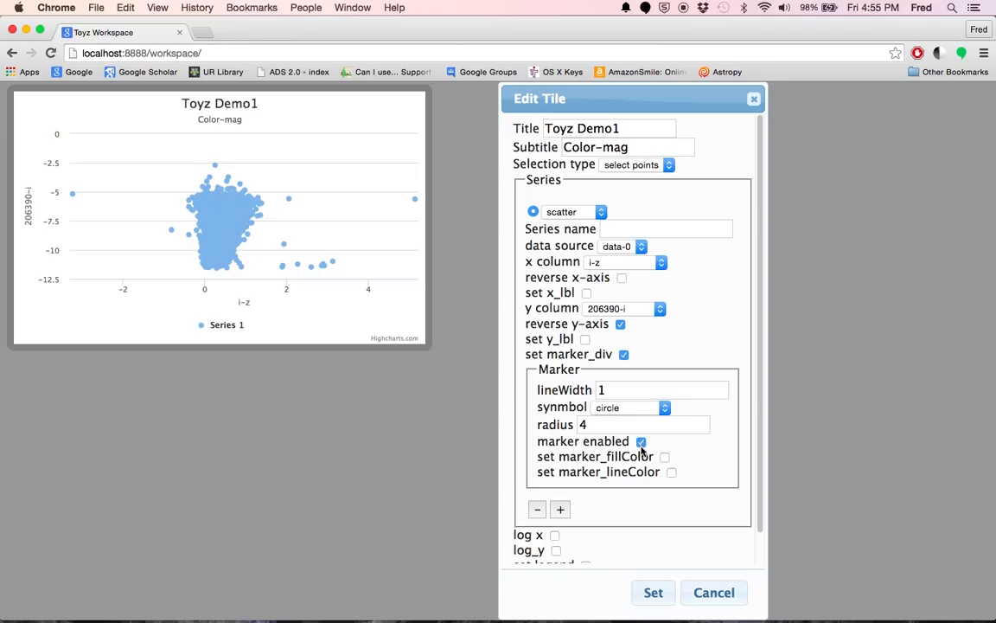
pyautogui.scroll(-1, 673, 444)
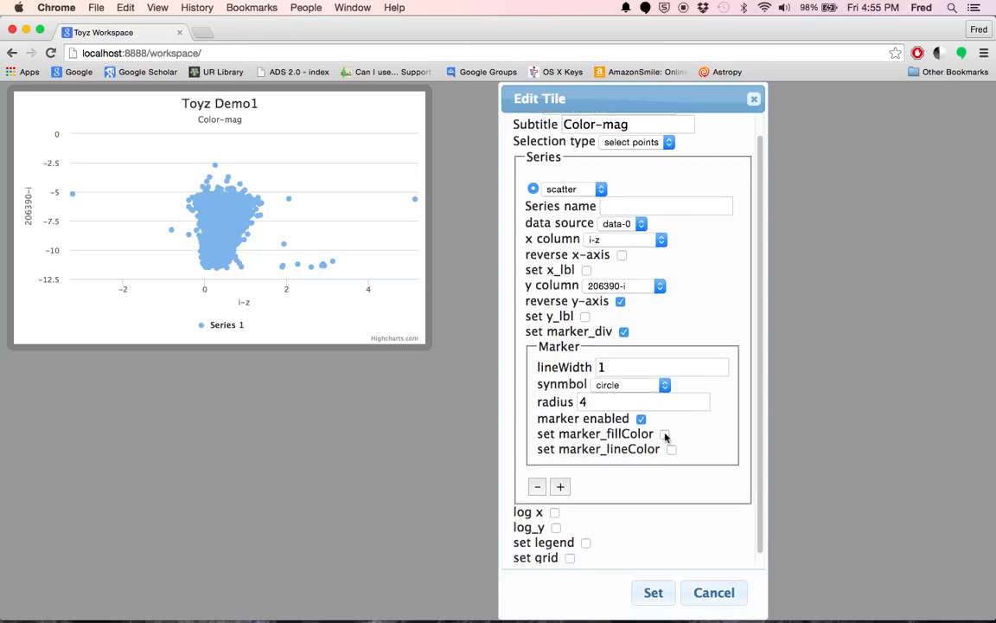
pyautogui.click(664, 434)
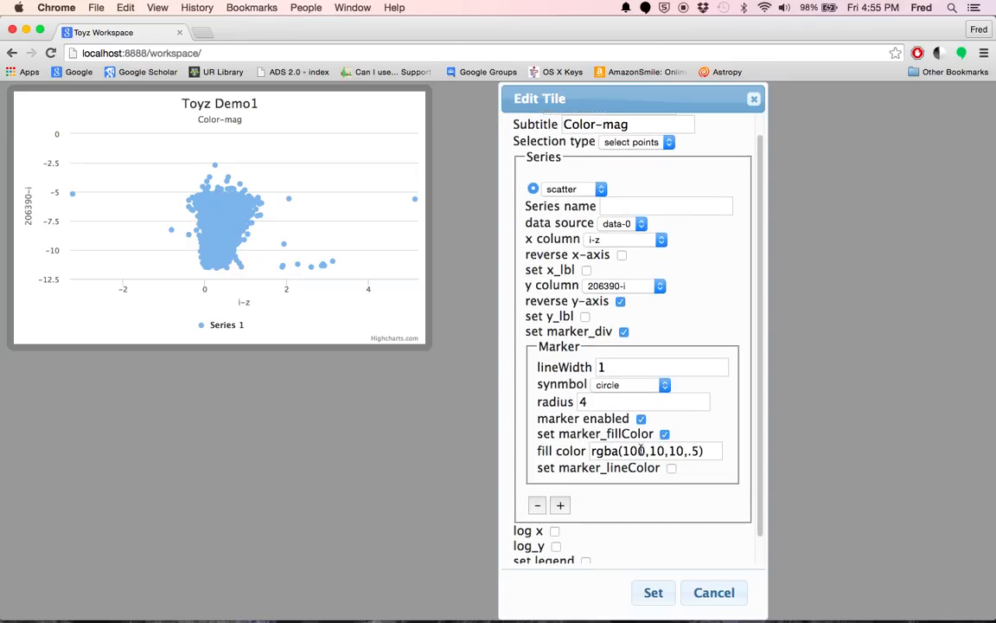
pyautogui.click(688, 451)
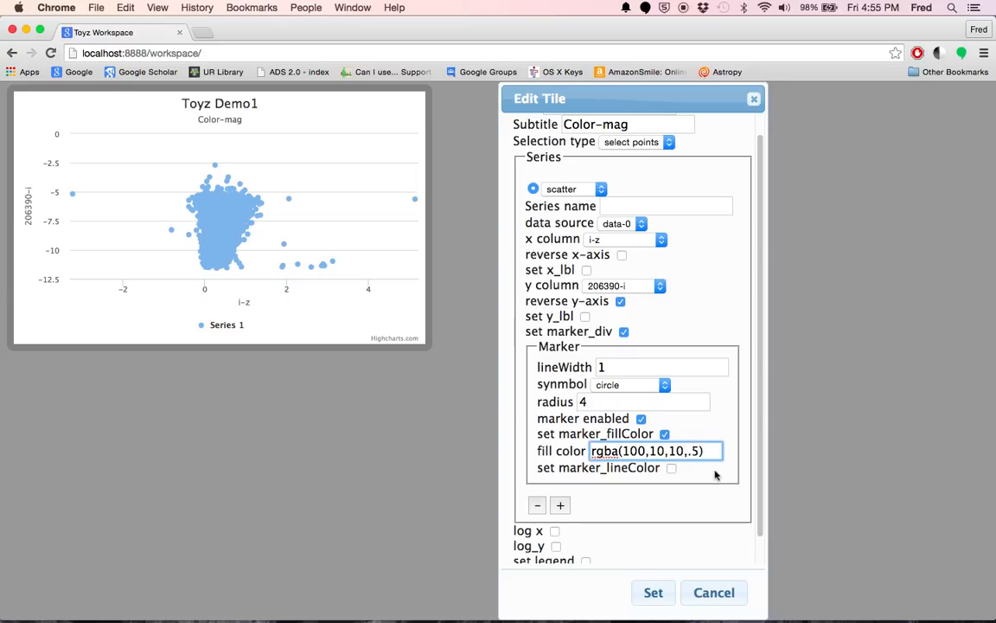
pyautogui.press('Left')
pyautogui.press('BackSpace')
pyautogui.write('1')
pyautogui.scroll(-1, 713, 424)
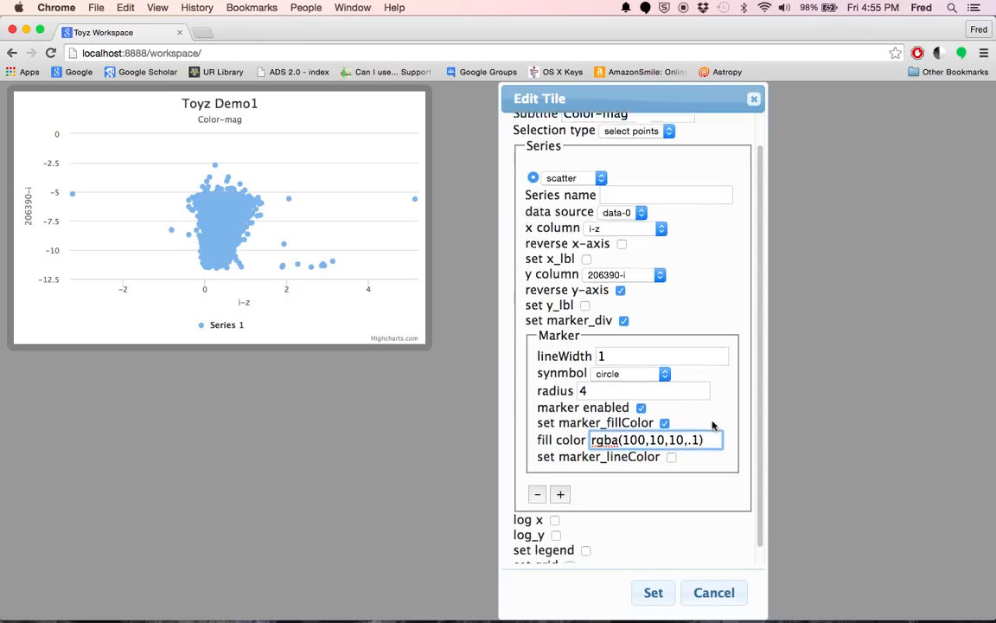
pyautogui.press('BackSpace')
pyautogui.write('2')
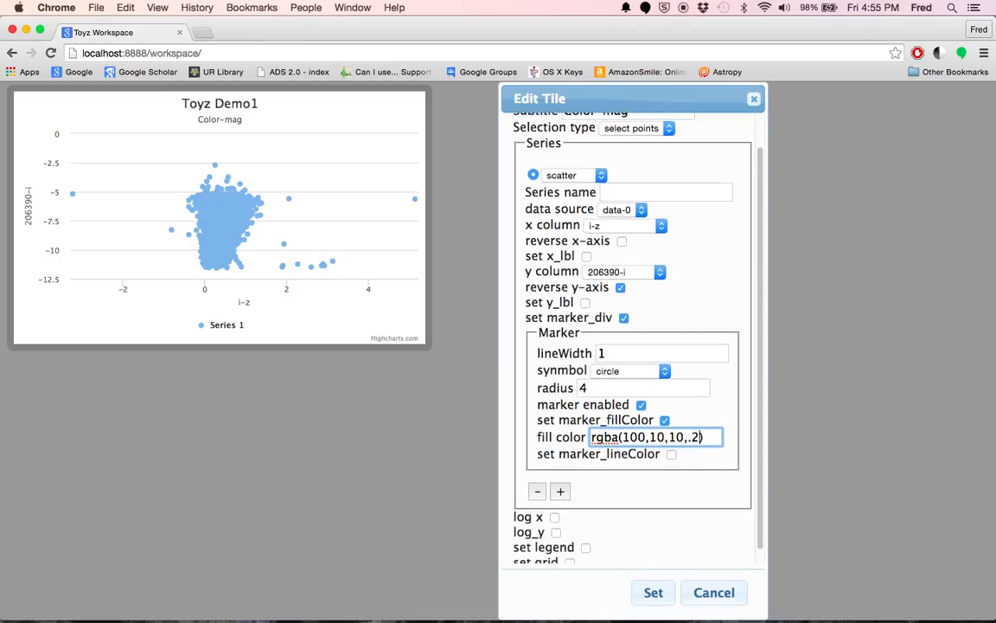
# - Enable the marker line color, append a fourth value of 0 to it, and apply the chart settings
pyautogui.click(672, 456)
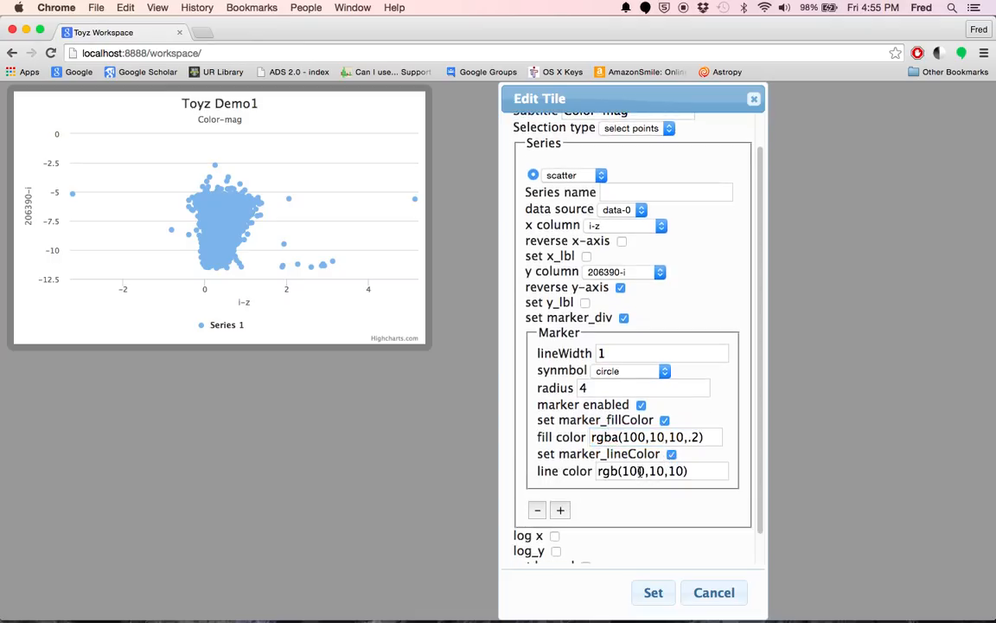
pyautogui.click(683, 471)
pyautogui.write(',0')
pyautogui.click(654, 593)
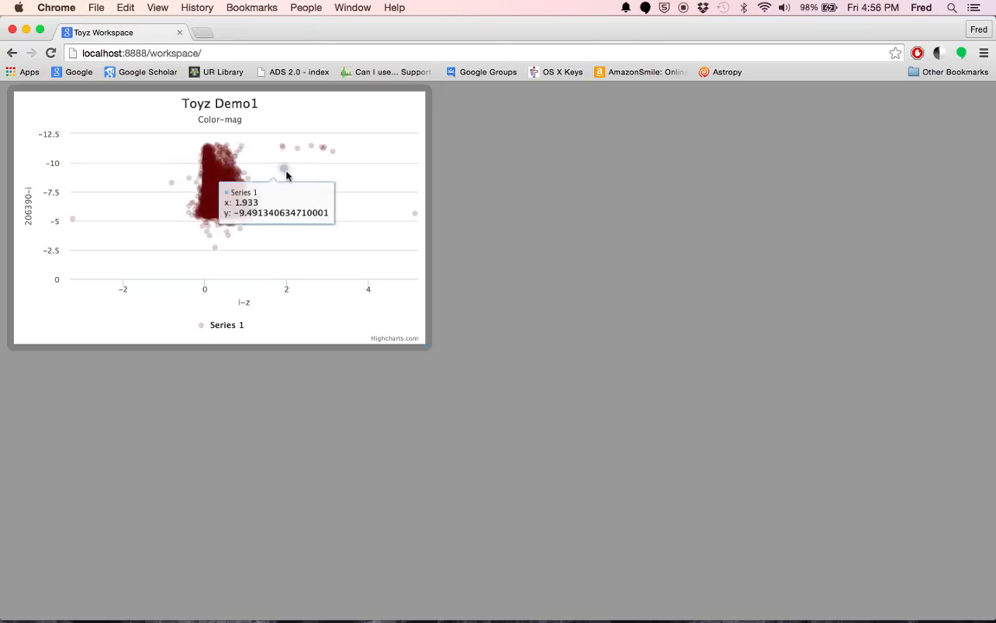
# - Create a new tile, place it beside the Toyz Demo1 chart, and enlarge it to about the same height
pyautogui.rightClick(580, 284)
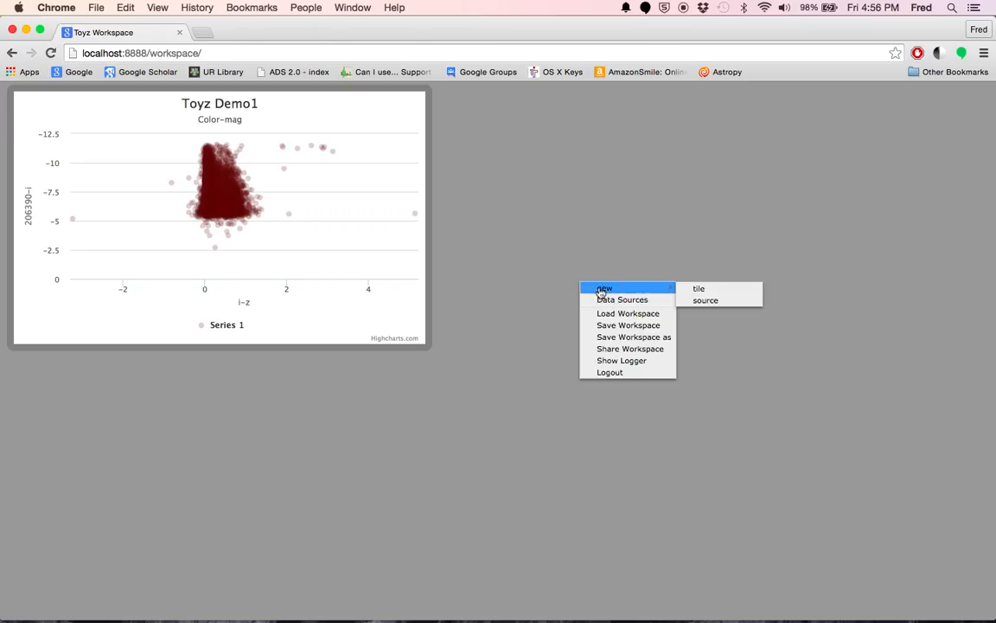
pyautogui.click(686, 290)
pyautogui.moveTo(525, 359); pyautogui.dragTo(466, 79)
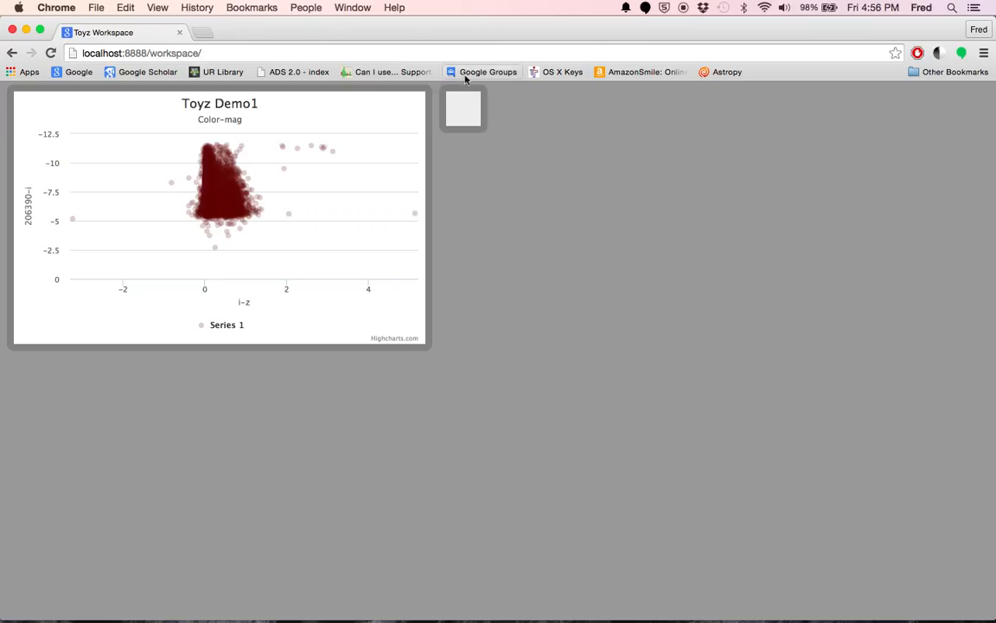
pyautogui.moveTo(478, 123); pyautogui.dragTo(891, 344)
# - Set the new empty tile's type to Highcharts
pyautogui.rightClick(657, 170)
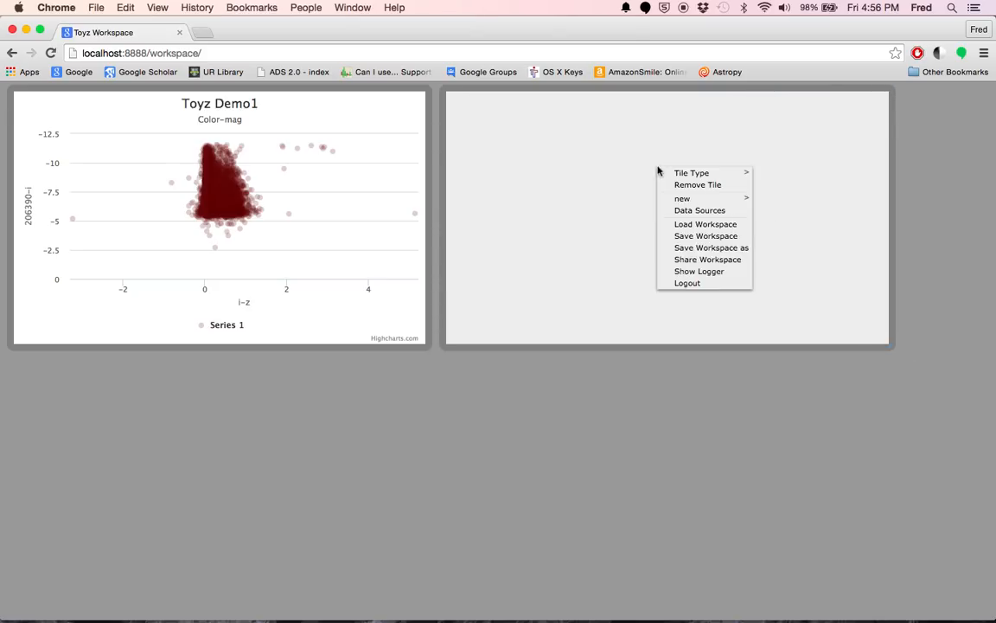
pyautogui.moveTo(707, 174)
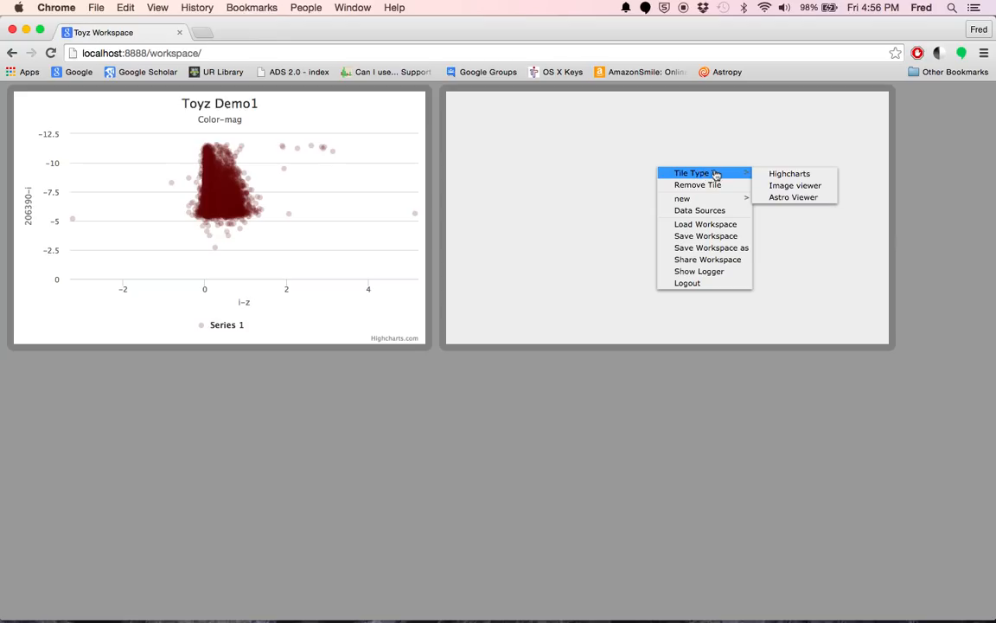
pyautogui.click(768, 170)
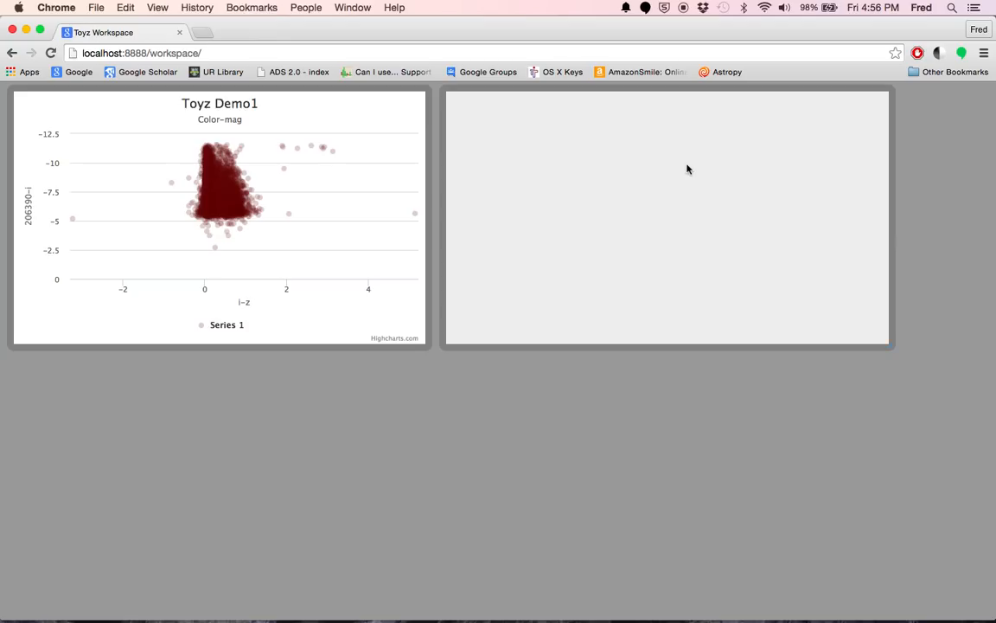
# - Open the new tile's chart for editing and set its title to "Toyz Demo2"
pyautogui.rightClick(687, 169)
pyautogui.click(708, 183)
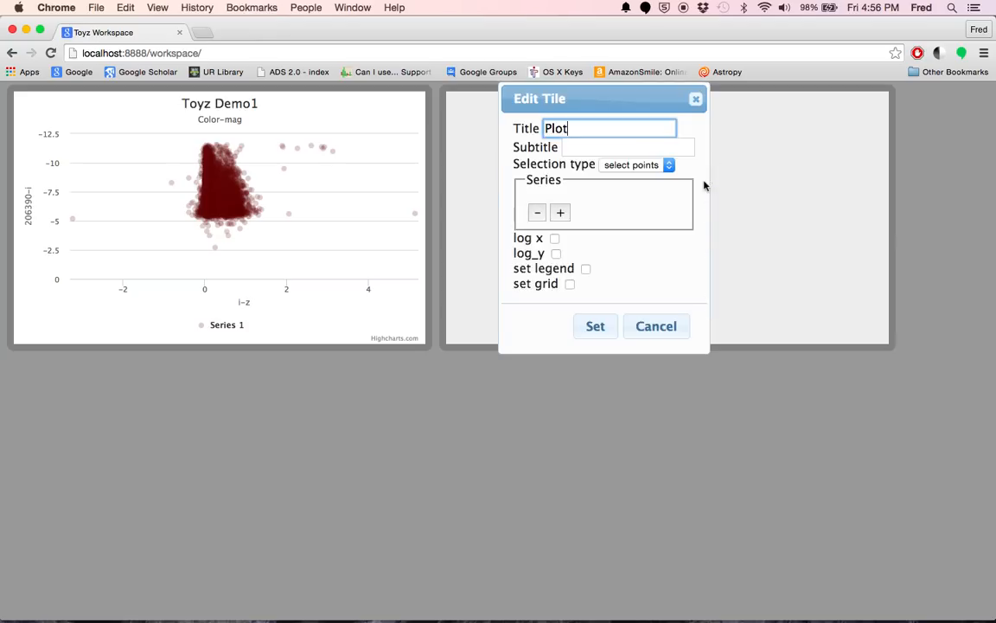
pyautogui.press('BackSpace')
pyautogui.press('BackSpace')
pyautogui.press('BackSpace')
pyautogui.press('BackSpace')
pyautogui.write('Toyz Demo2')
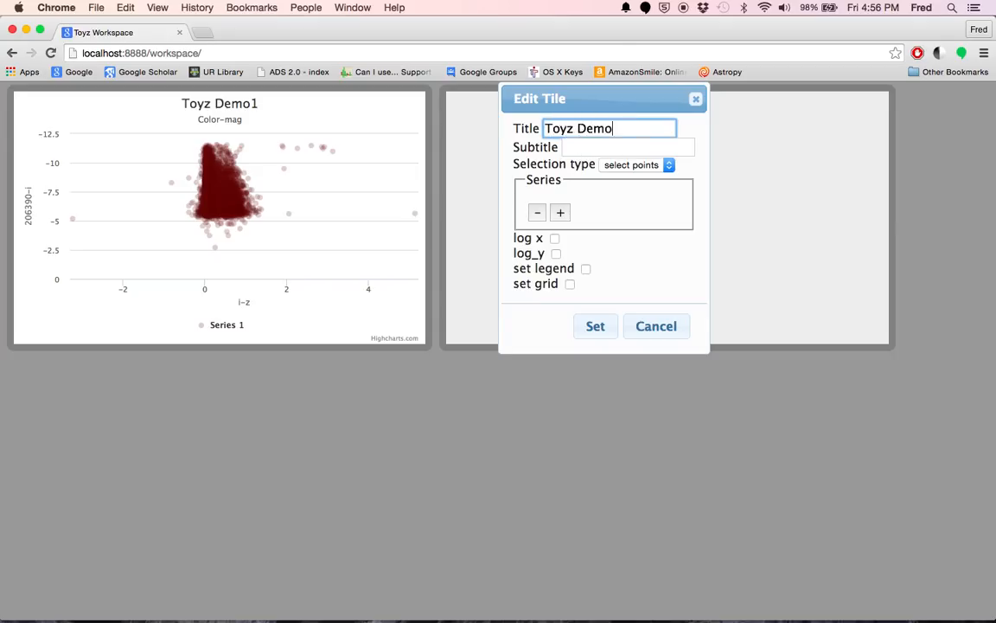
# - Add a scatter series to the Toyz Demo2 chart and set its x column to 206391-i
pyautogui.click(563, 212)
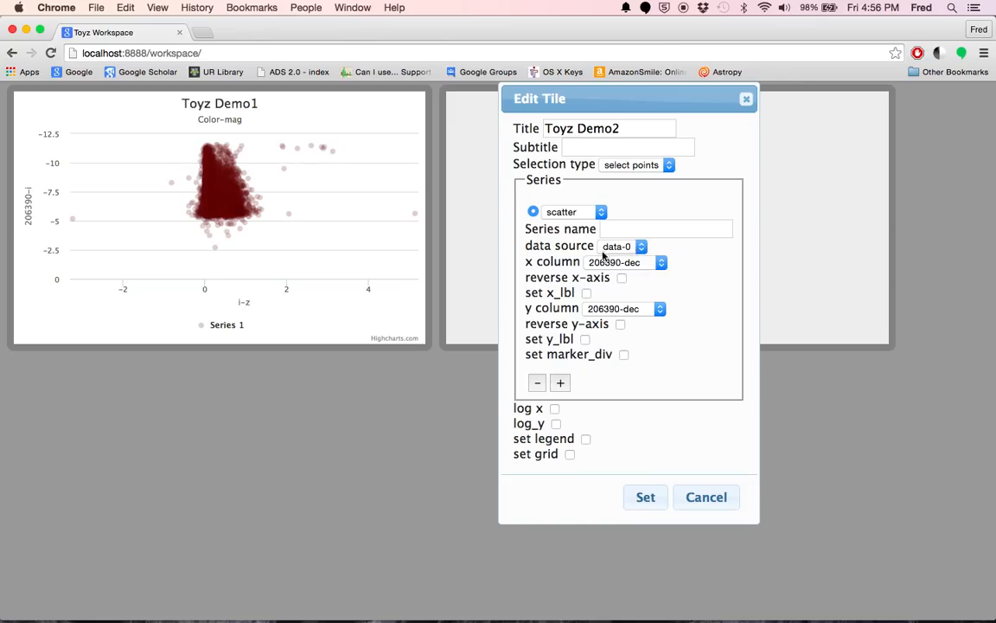
pyautogui.click(632, 264)
pyautogui.scroll(-3, 629, 349)
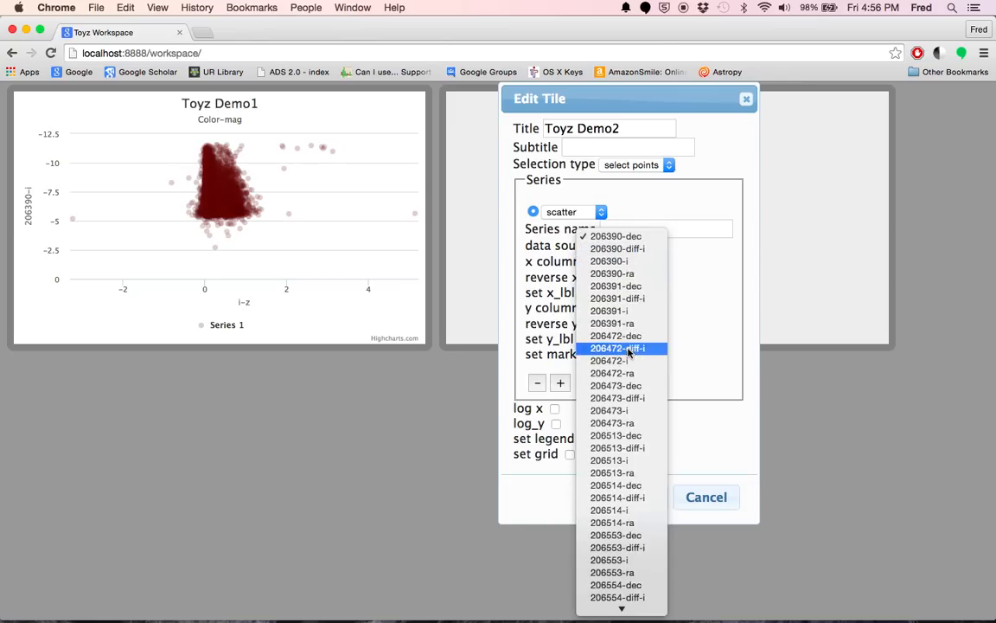
pyautogui.scroll(-5, 629, 351)
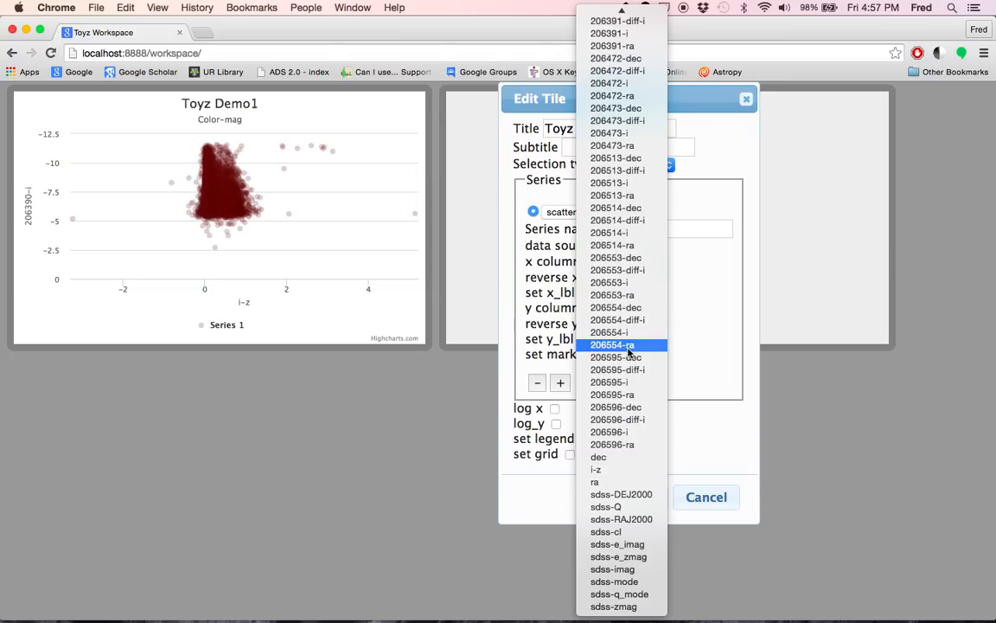
pyautogui.scroll(2, 628, 349)
pyautogui.click(629, 87)
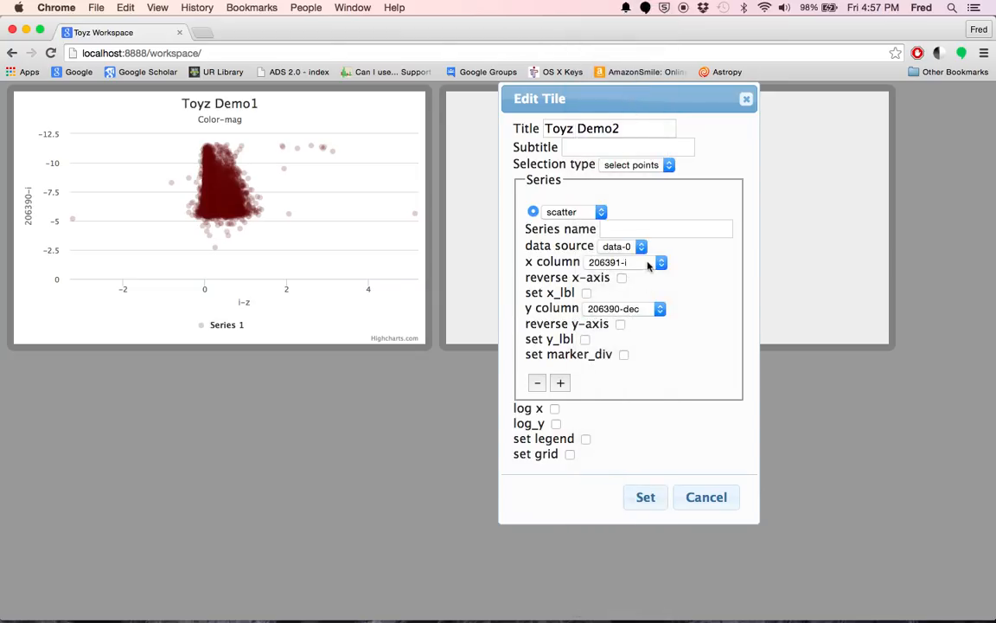
# - Set the Toyz Demo2 scatter series' y column to 206390-diff-i and apply the chart settings
pyautogui.click(645, 309)
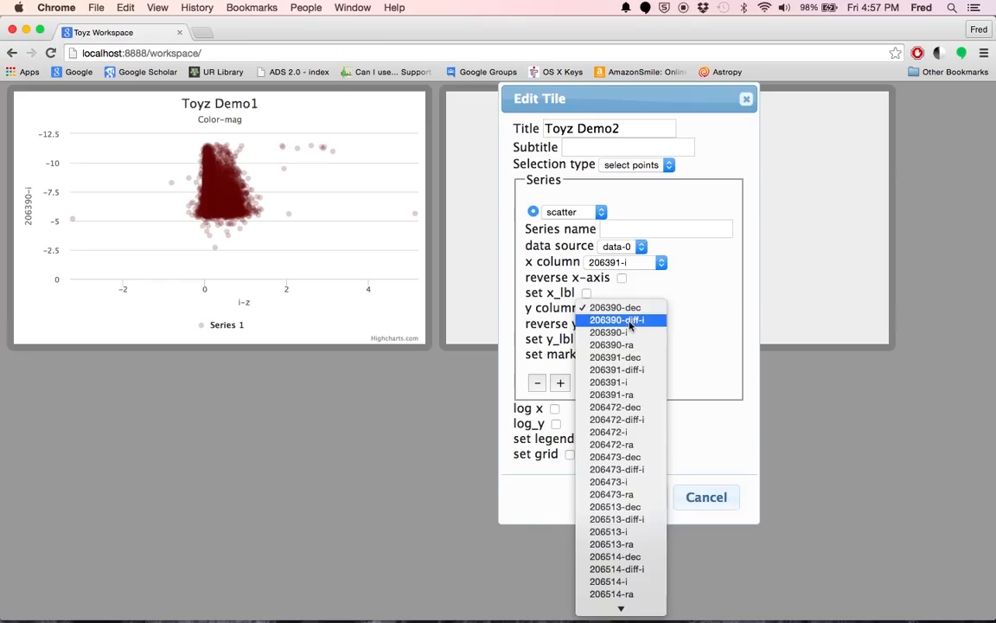
pyautogui.click(624, 320)
pyautogui.click(645, 496)
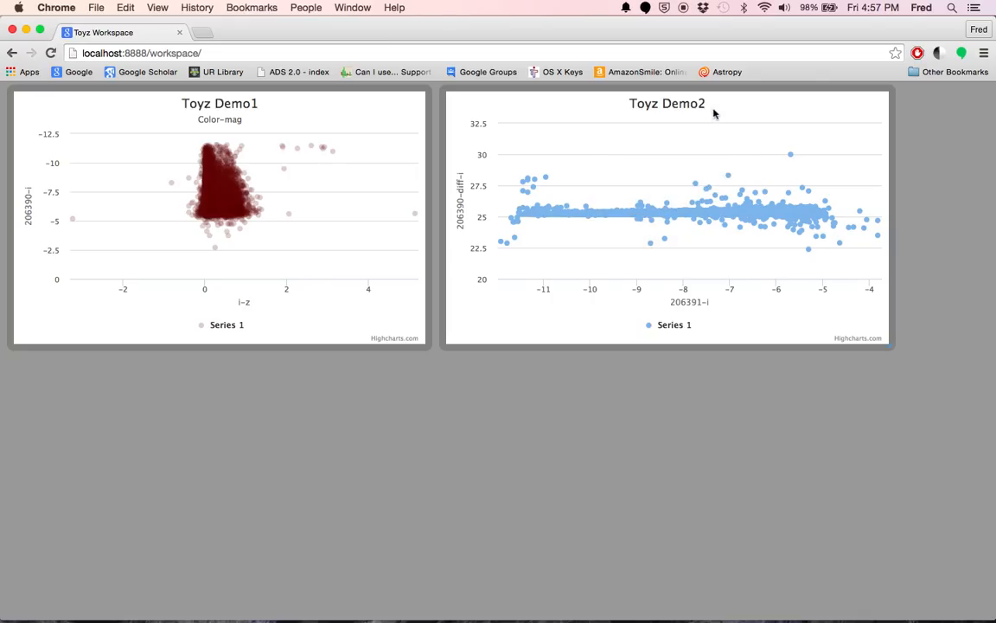
# - Select the single outlier near x -11.2, y 27.5 in the Toyz Demo2 chart and remove it from the data
pyautogui.click(533, 188)
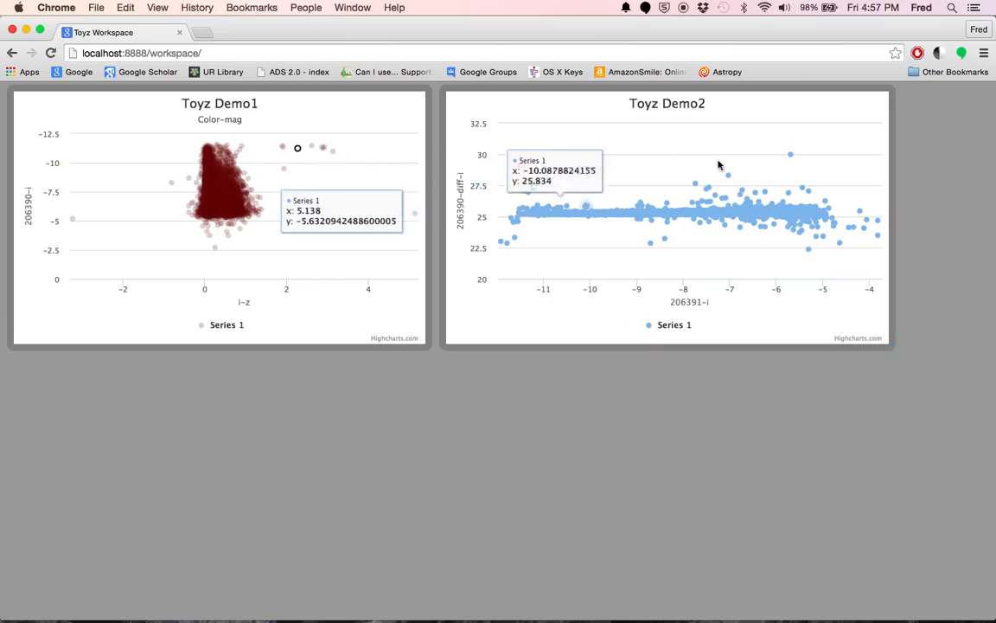
pyautogui.rightClick(583, 114)
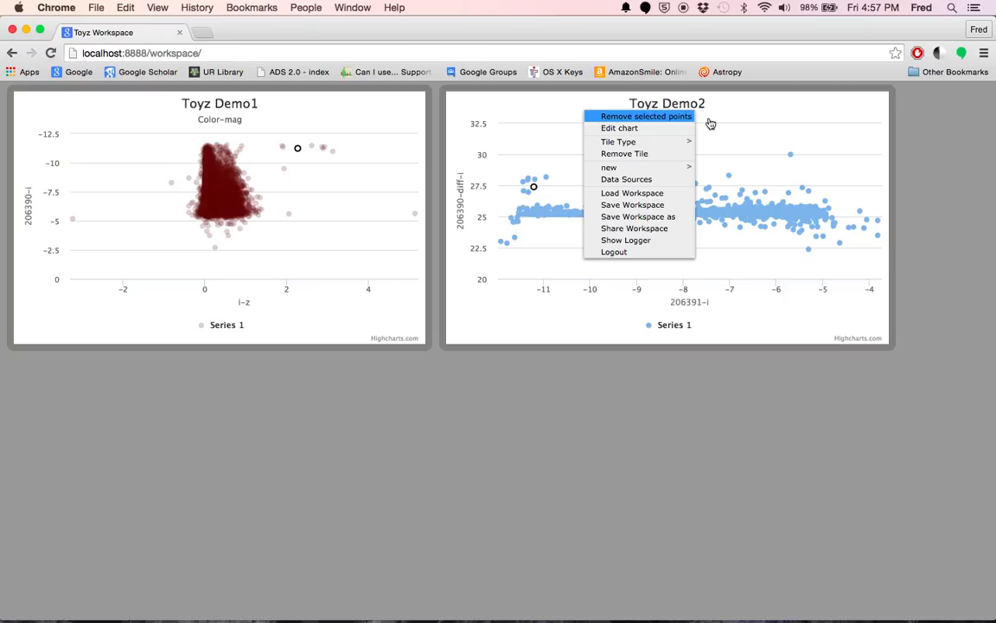
pyautogui.click(657, 116)
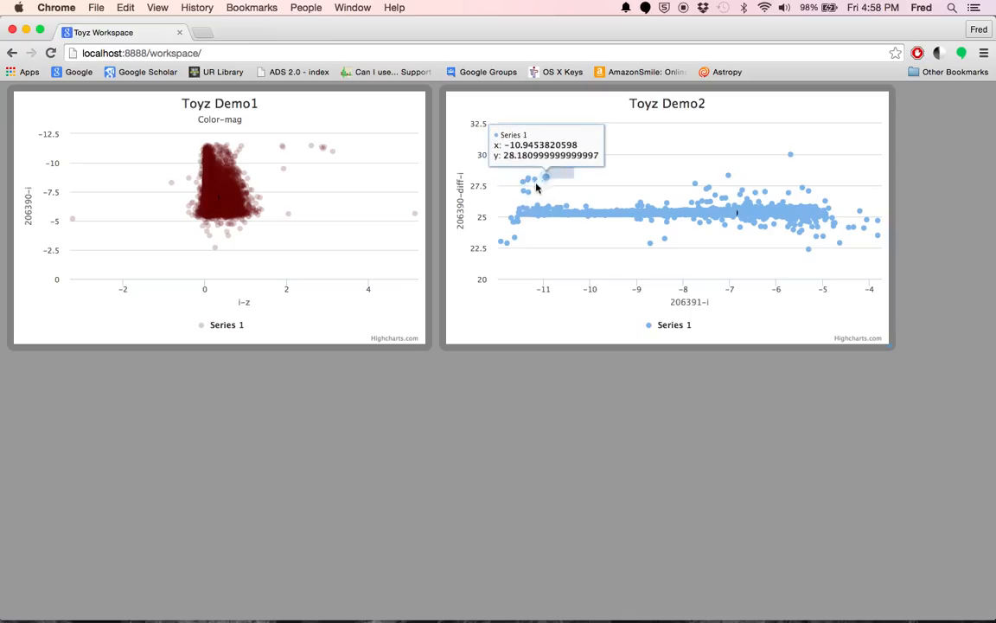
# - Box-select the remaining outlier cluster around x -11, y 27 to 28 in the Toyz Demo2 chart and remove those points
pyautogui.moveTo(571, 166); pyautogui.dragTo(497, 204)
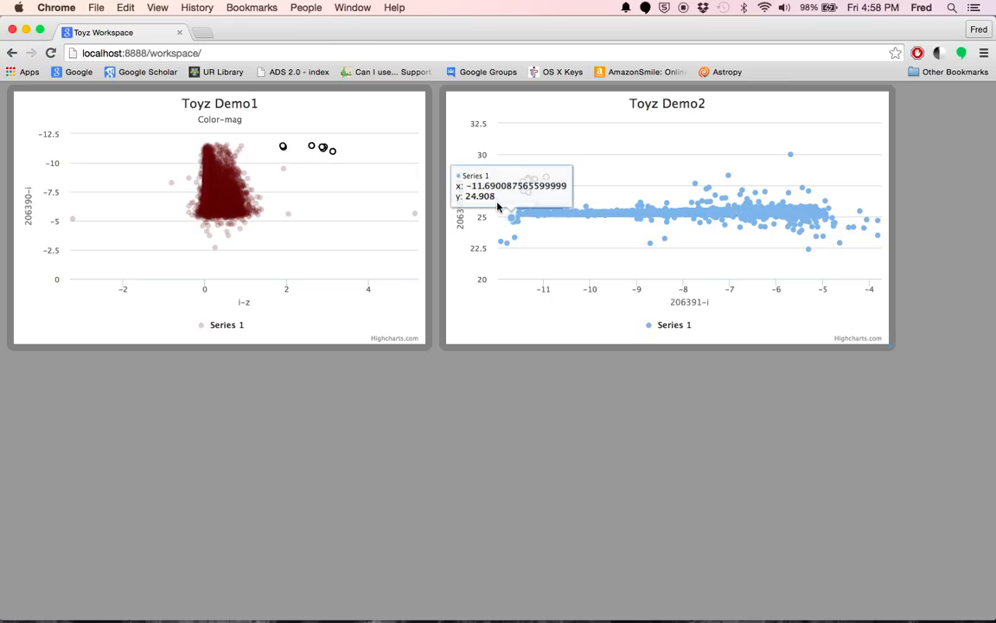
pyautogui.rightClick(629, 149)
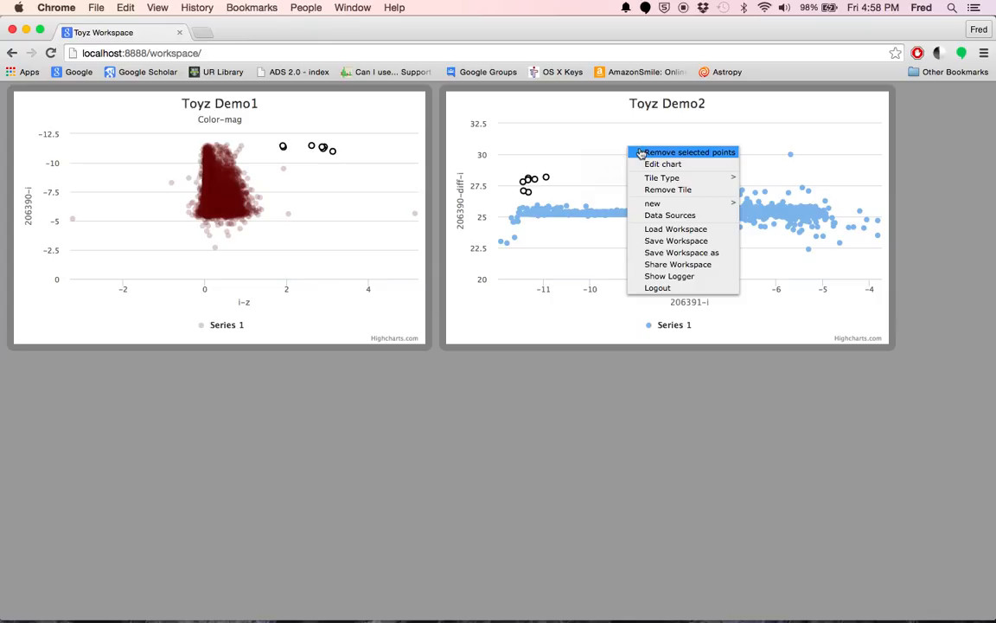
pyautogui.click(641, 154)
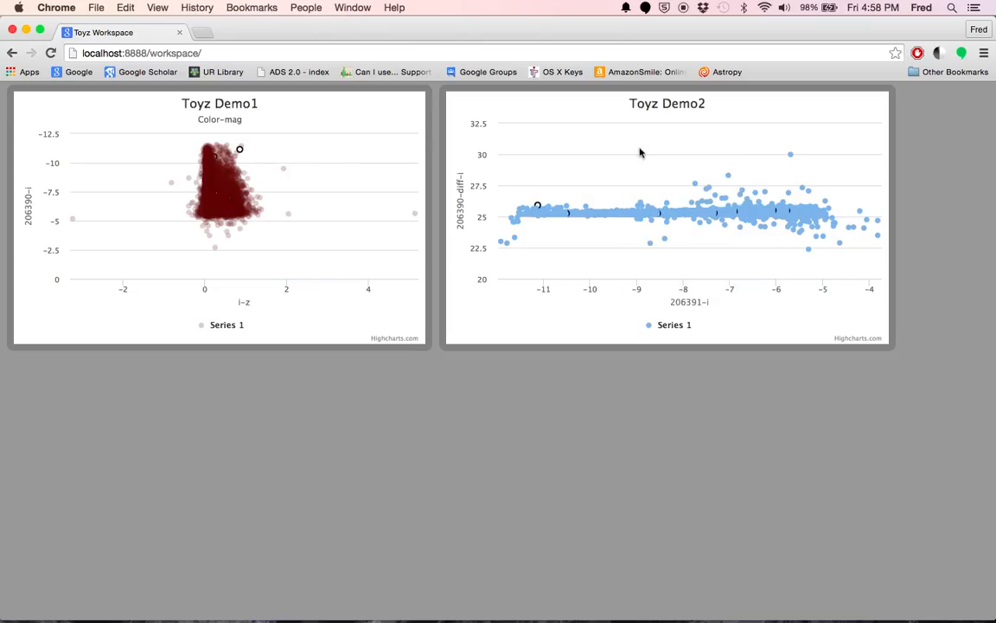